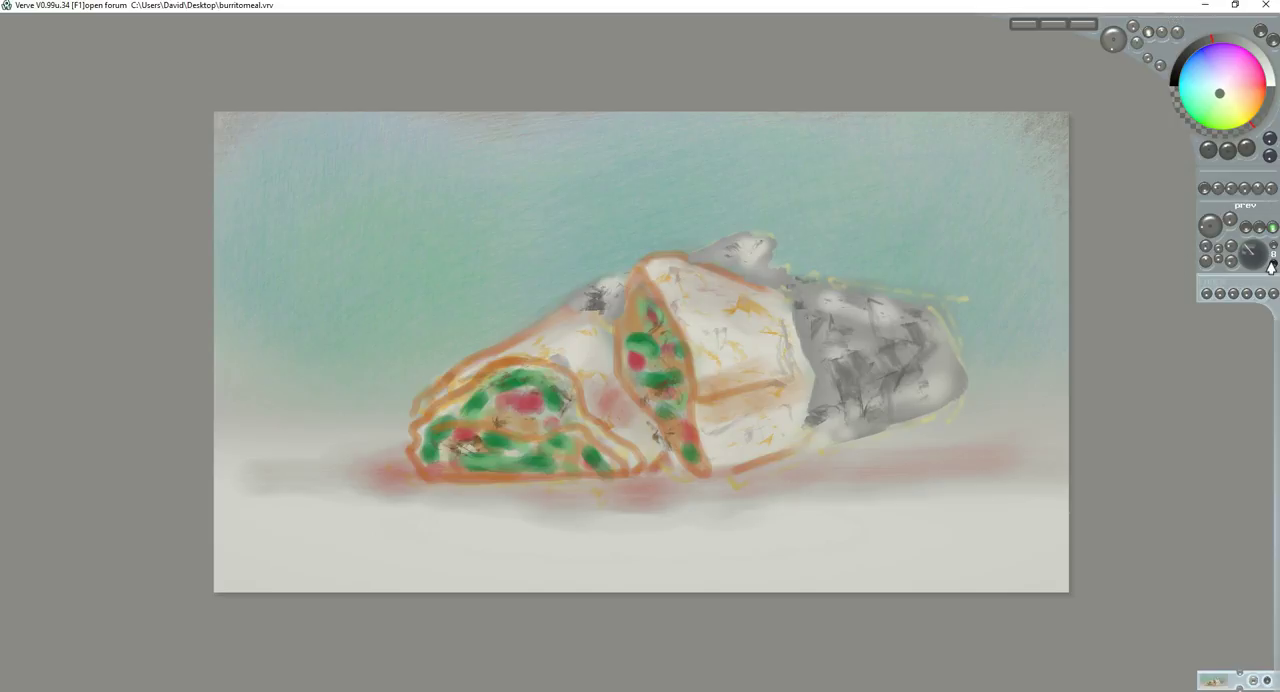
Set the brush bias, then paint a dark grey shadow under the foil end, extended leftward.
left_click_drag(1272, 266, 1272, 262)
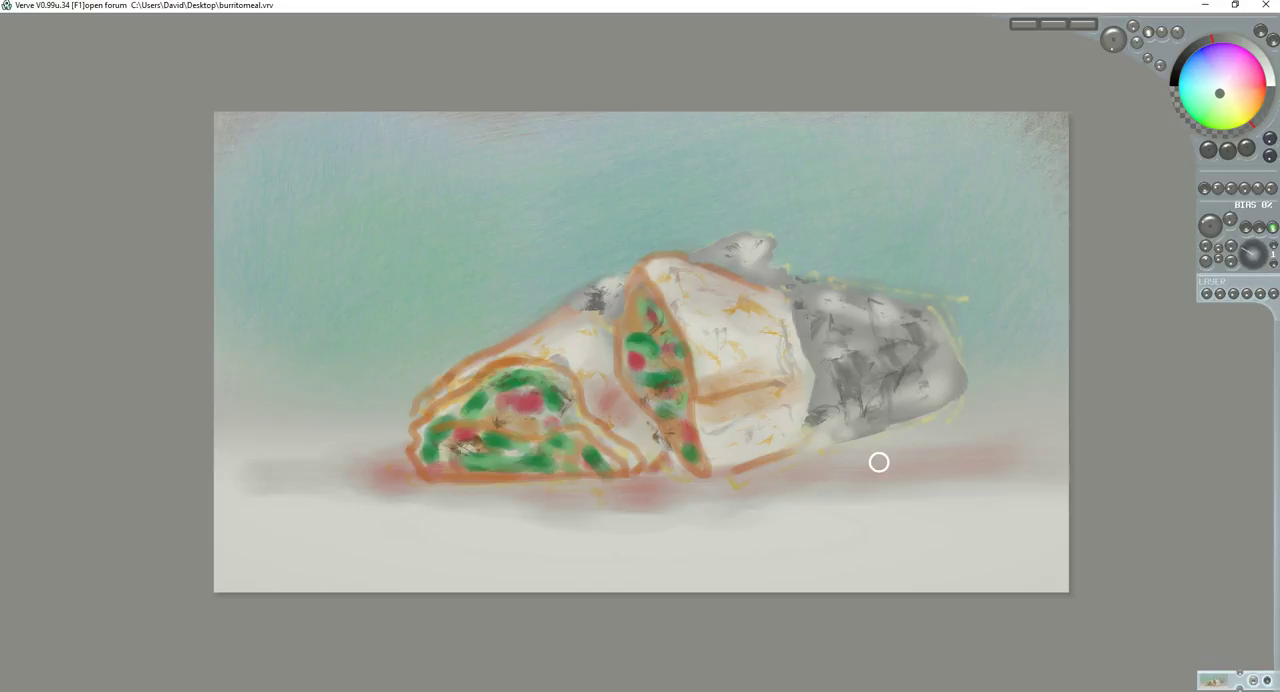
scroll(875, 462, "up", 3)
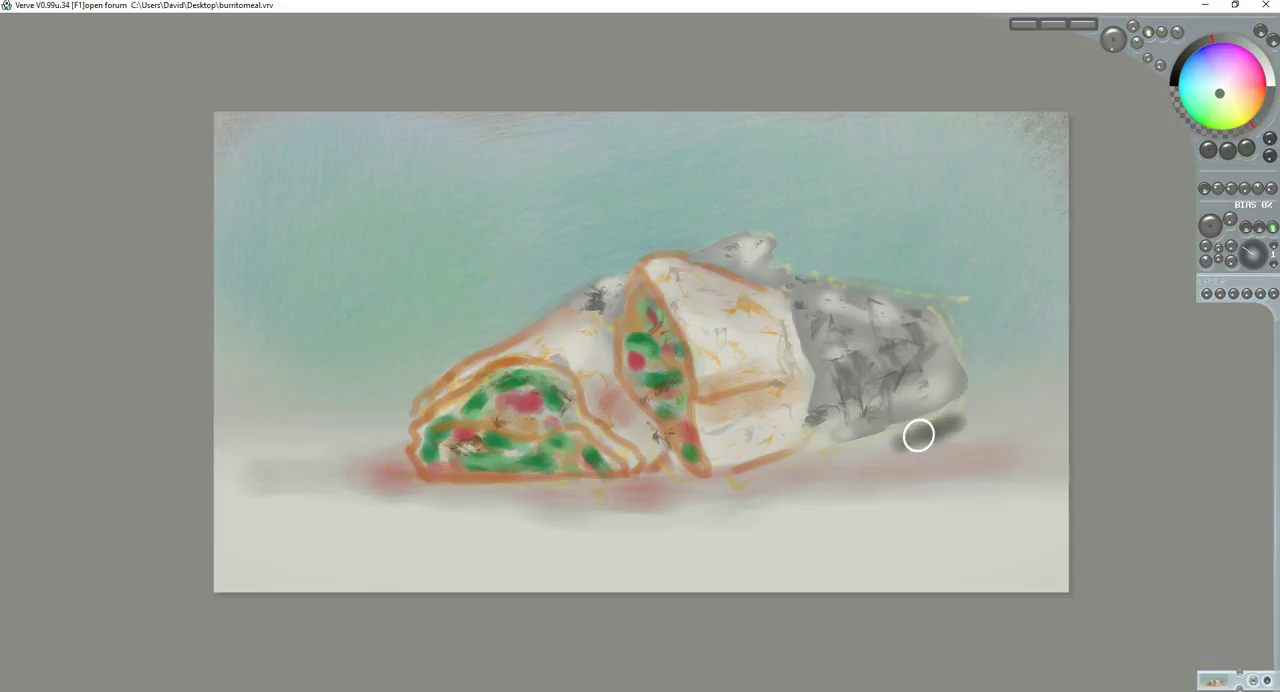
left_click_drag(955, 425, 740, 468)
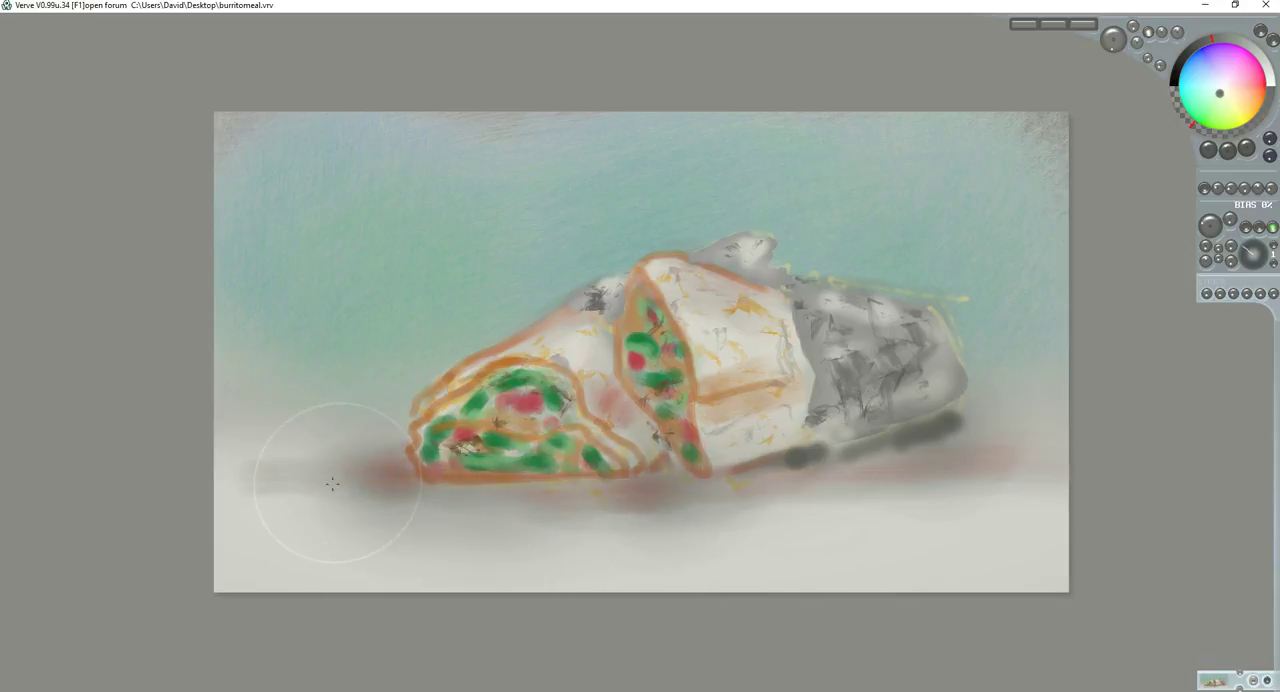
left_click_drag(343, 481, 488, 499)
left_click_drag(590, 500, 995, 430)
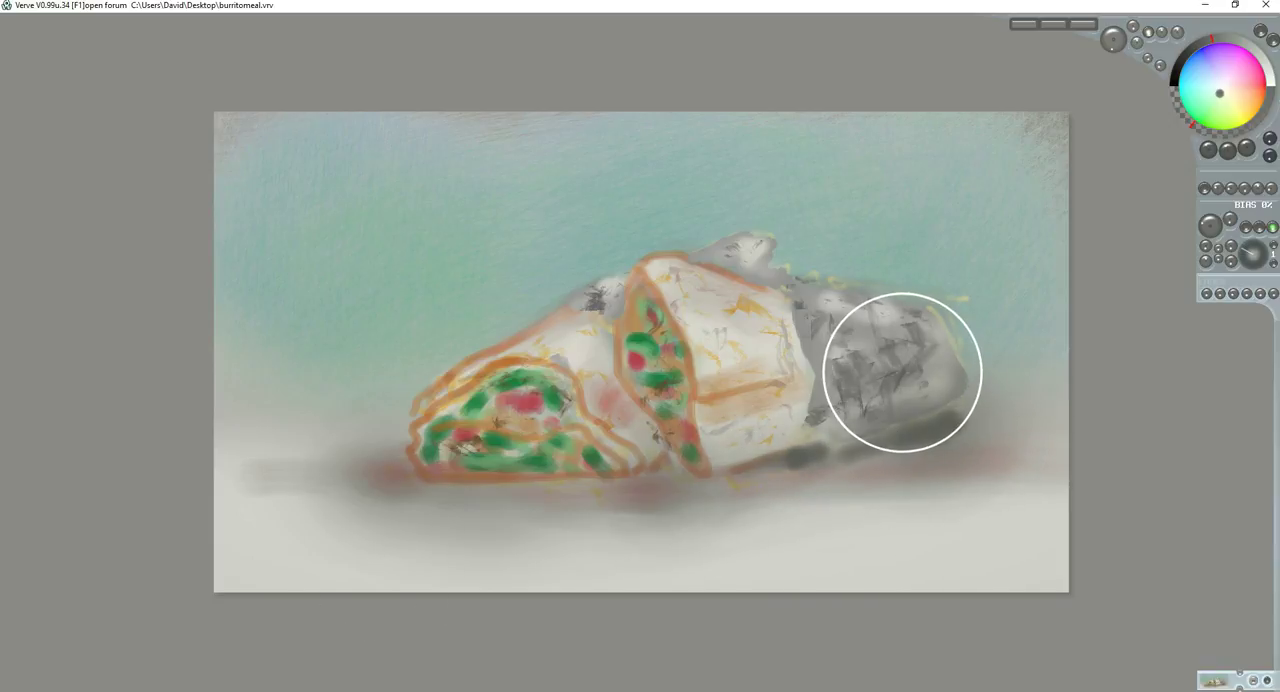
scroll(937, 351, "down", 8)
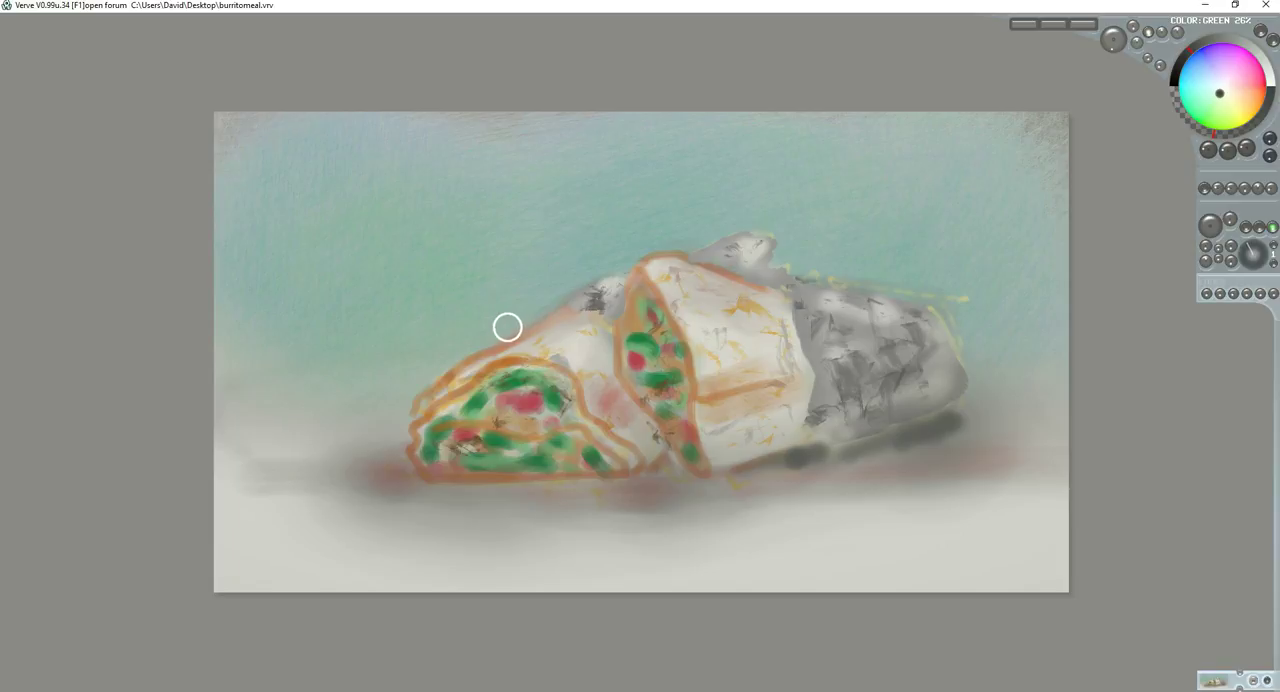
Paint a dark elliptical plate outline with darker rim dabs, then choose a lighter paint colour.
mouse_move(439, 333)
left_mouse_down()
mouse_move(250, 460)
mouse_move(330, 503)
mouse_move(776, 525)
mouse_move(1060, 488)
left_mouse_up()
left_click_drag(1062, 392, 960, 342)
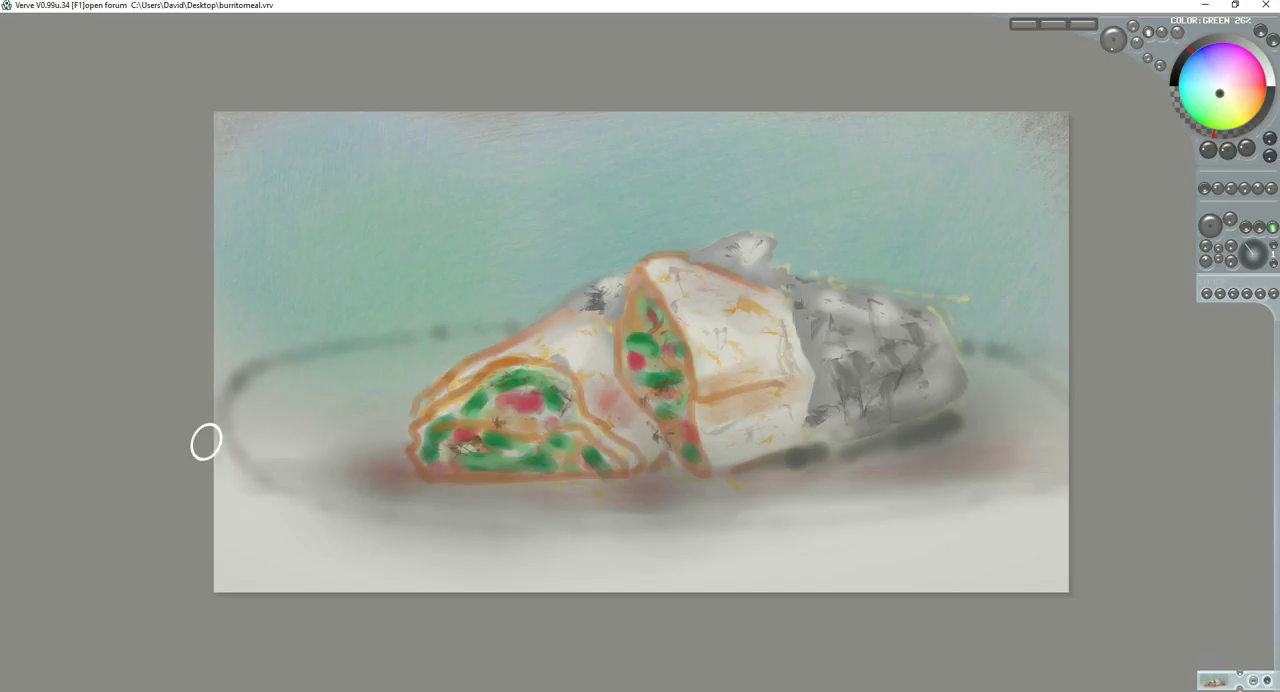
mouse_move(300, 516)
left_mouse_down()
mouse_move(225, 465)
mouse_move(335, 530)
left_mouse_up()
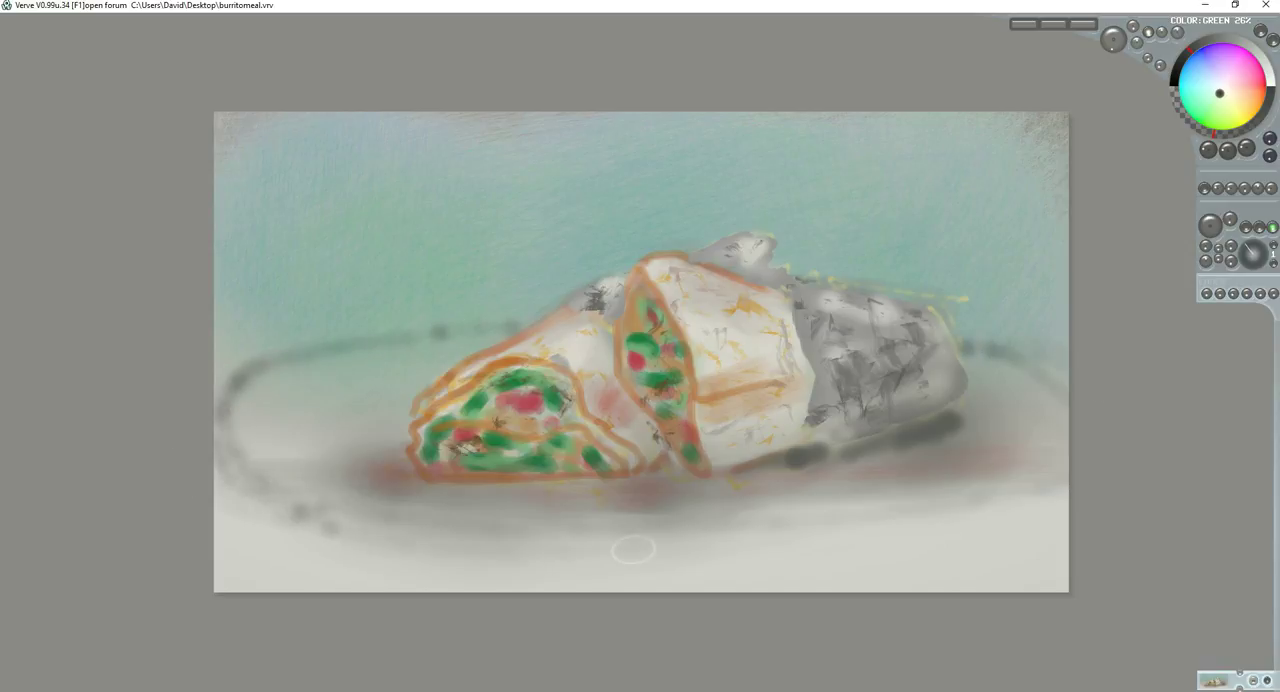
mouse_move(275, 500)
left_mouse_down()
mouse_move(260, 505)
mouse_move(580, 570)
mouse_move(820, 560)
left_mouse_up()
left_click_drag(1045, 495, 840, 545)
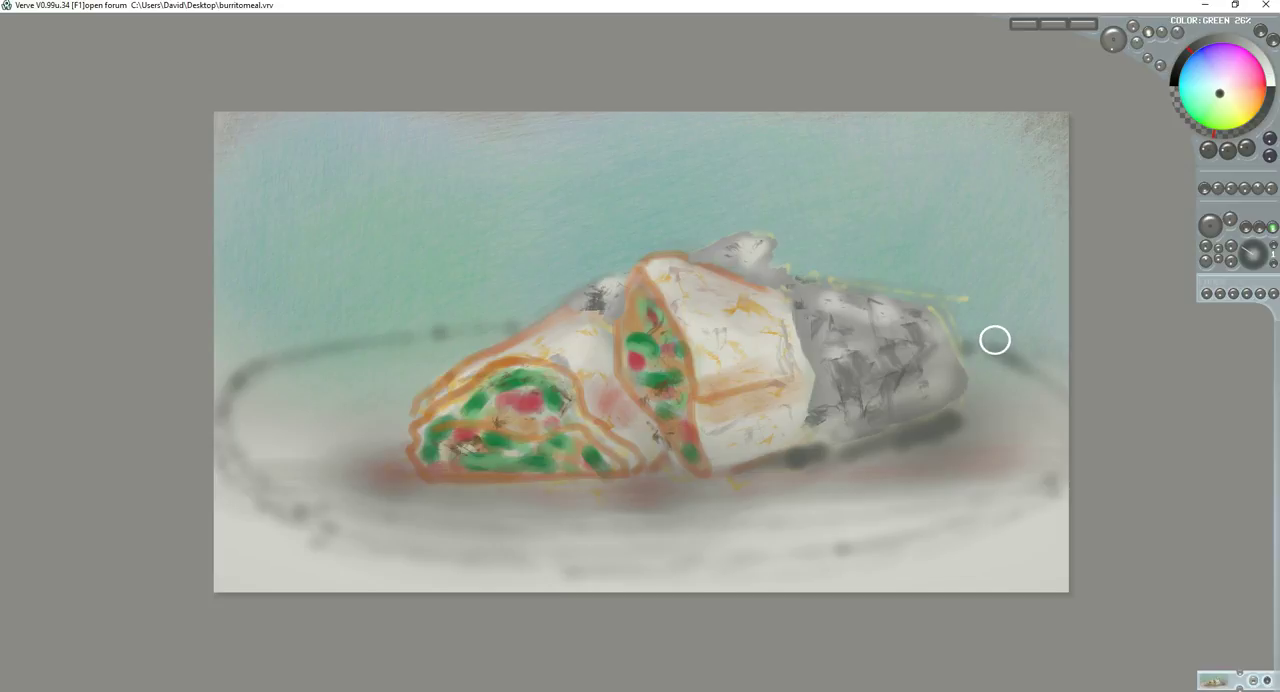
left_click_drag(1032, 333, 1060, 310)
left_click(1219, 97)
left_click_drag(1204, 84, 1260, 70)
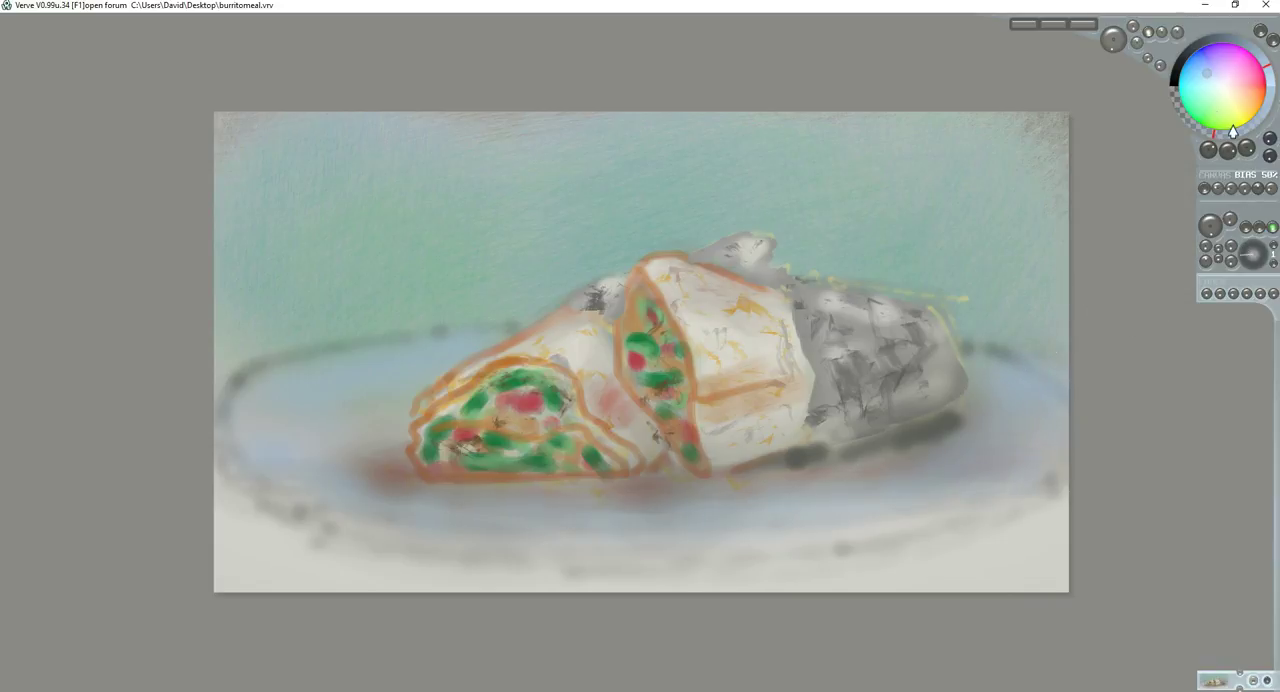
Pick a darker colour on the wheel's value ring for the plate rim lines.
left_click(1175, 88)
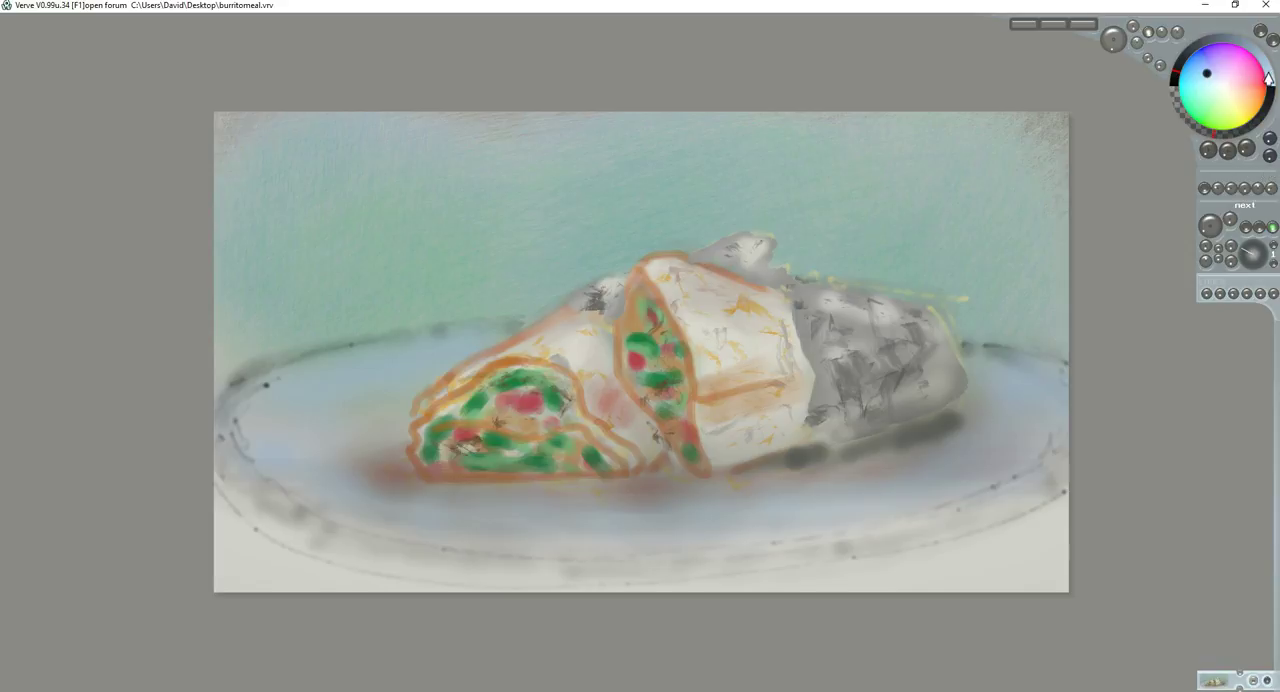
Choose pale blue and paint a wide band along the plate rim, right to left.
left_click(1206, 72)
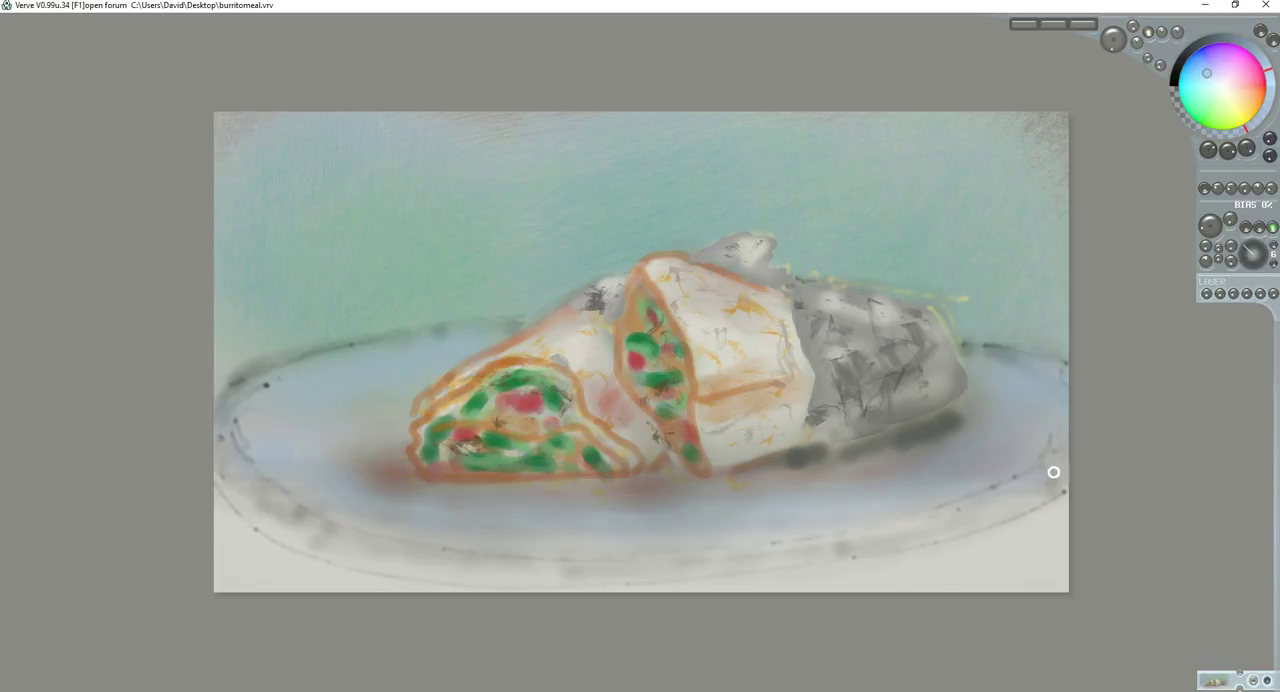
mouse_move(1062, 462)
left_mouse_down()
mouse_move(960, 510)
mouse_move(548, 565)
left_mouse_up()
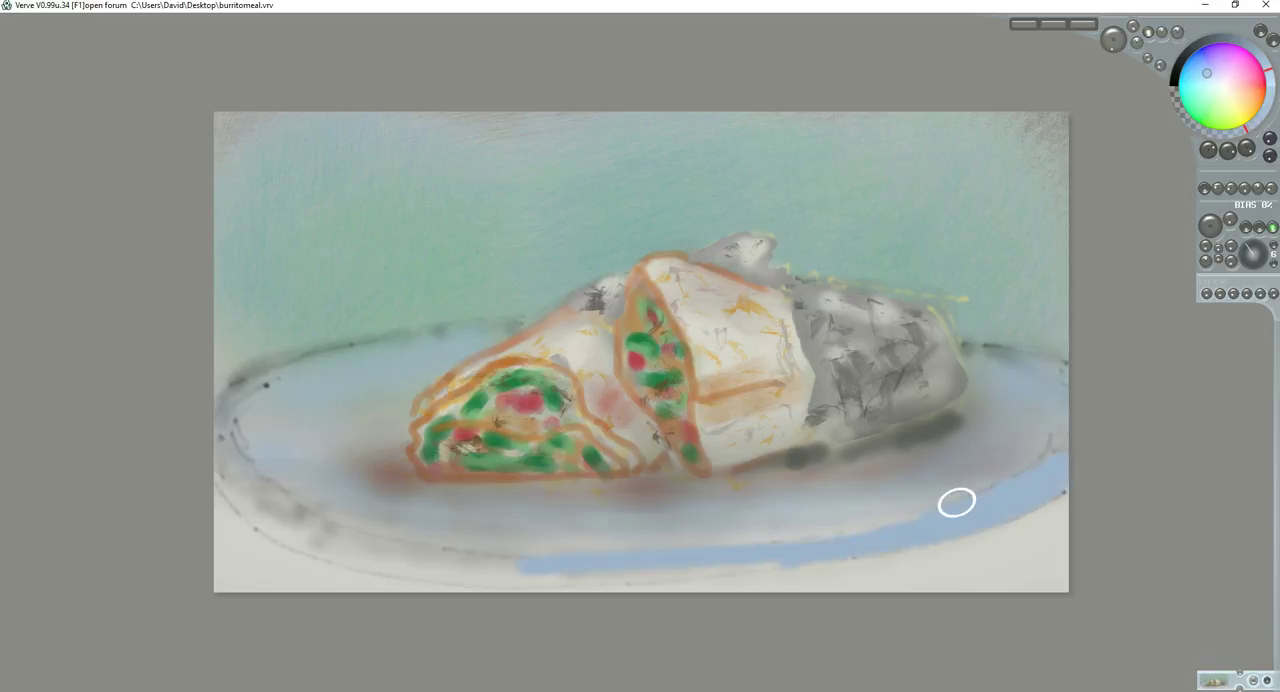
mouse_move(975, 492)
left_mouse_down()
mouse_move(580, 548)
mouse_move(700, 555)
left_mouse_up()
mouse_move(790, 545)
left_mouse_down()
mouse_move(310, 520)
mouse_move(226, 448)
mouse_move(590, 548)
mouse_move(226, 465)
mouse_move(370, 535)
mouse_move(242, 479)
mouse_move(224, 438)
mouse_move(230, 410)
left_mouse_up()
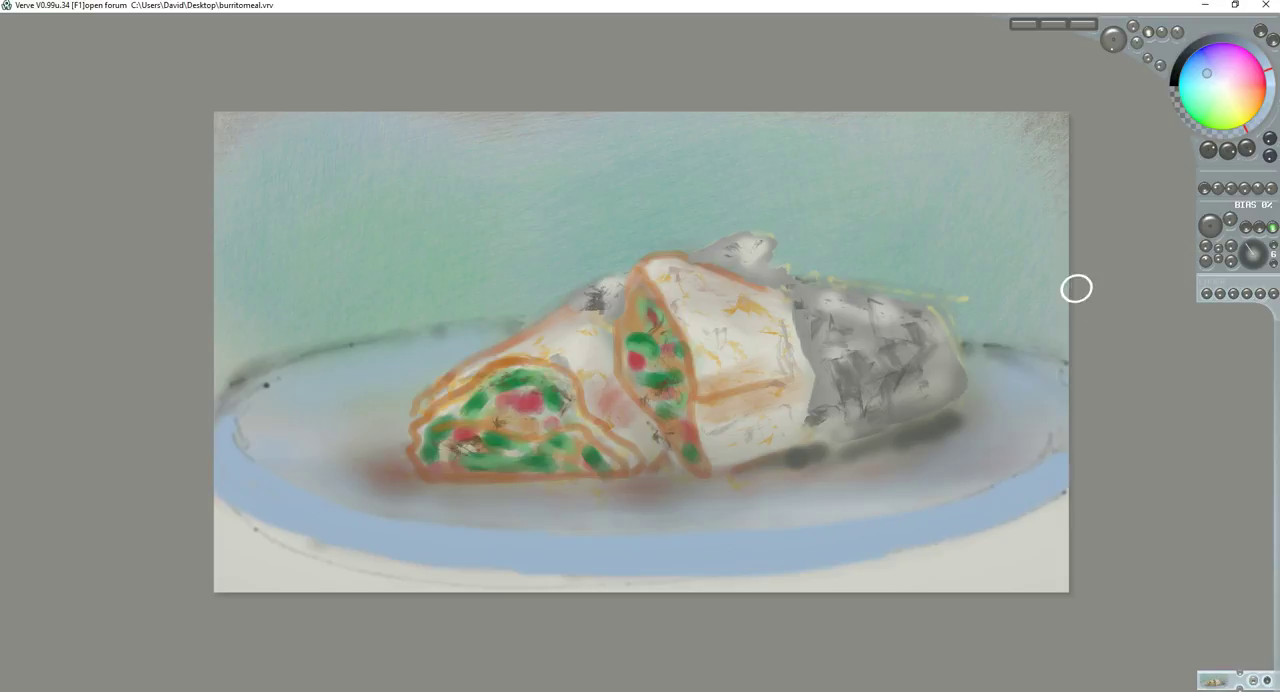
Pick a near-white colour and paint a long highlight streak along the front rim.
left_click(1228, 85)
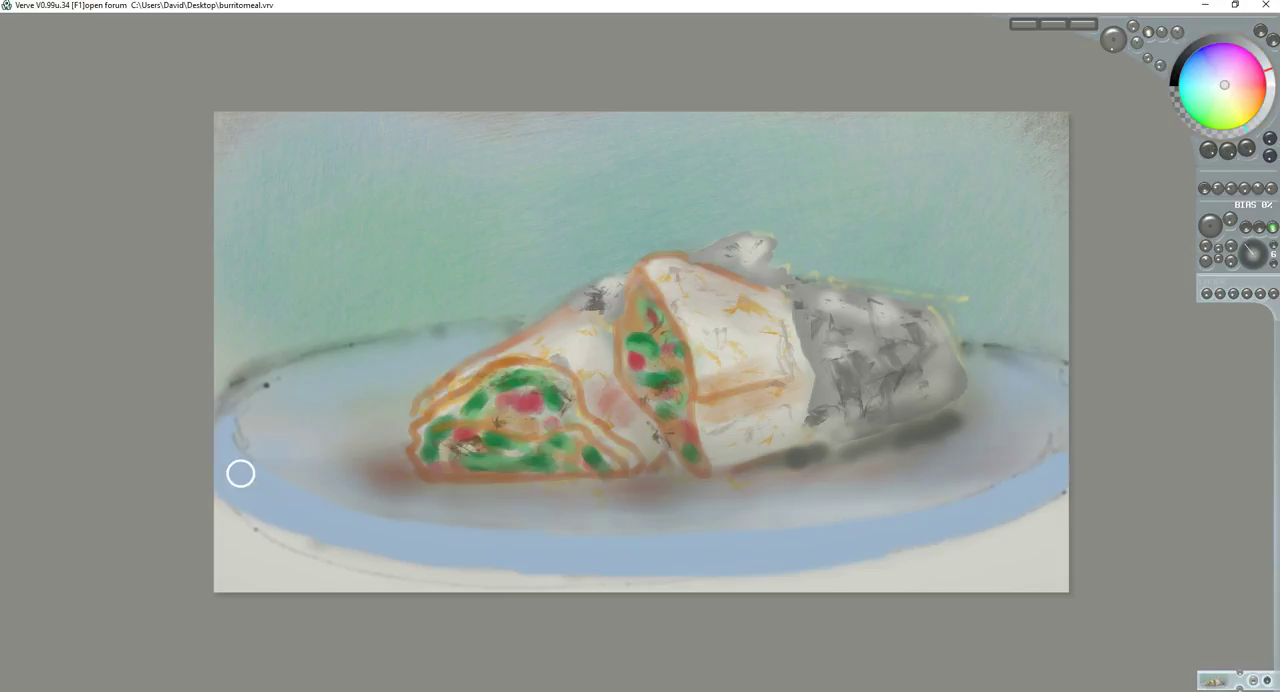
mouse_move(230, 465)
left_mouse_down()
mouse_move(545, 560)
mouse_move(1065, 485)
left_mouse_up()
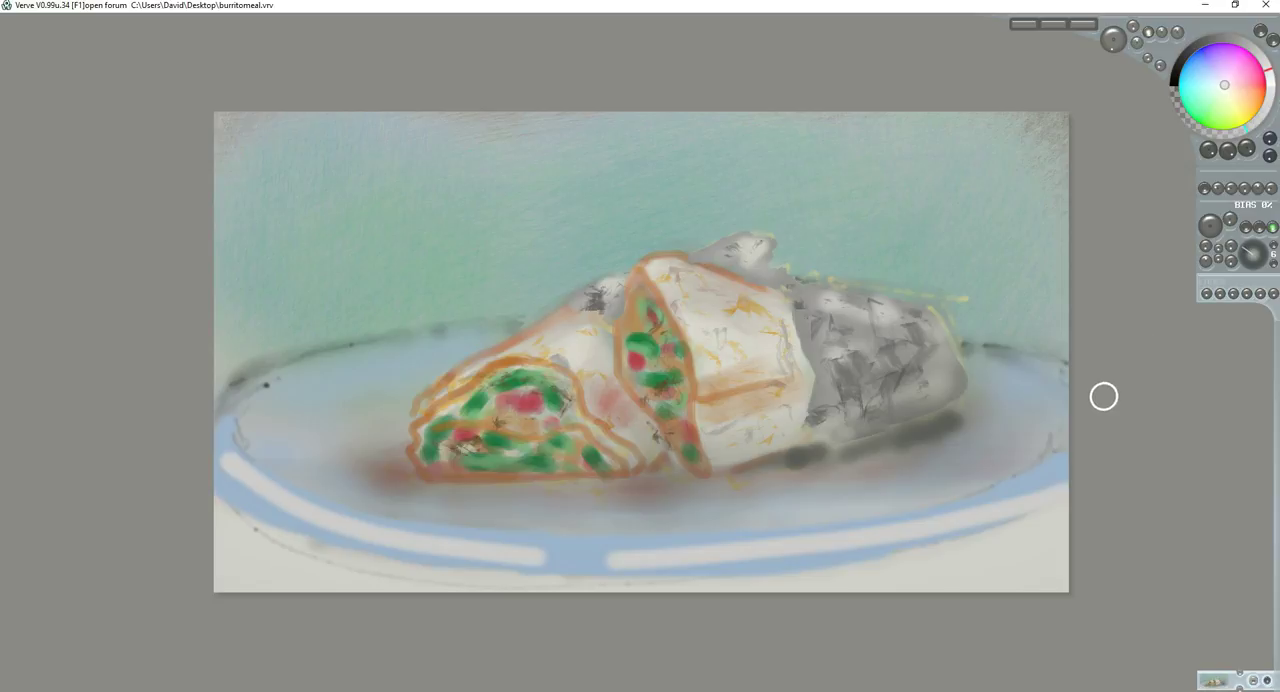
scroll(1128, 390, "up", 2)
scroll(1130, 390, "down", 4)
Shrink the brush, choose red, and dab meat touches onto the burrito's cut face.
key("bracketleft")
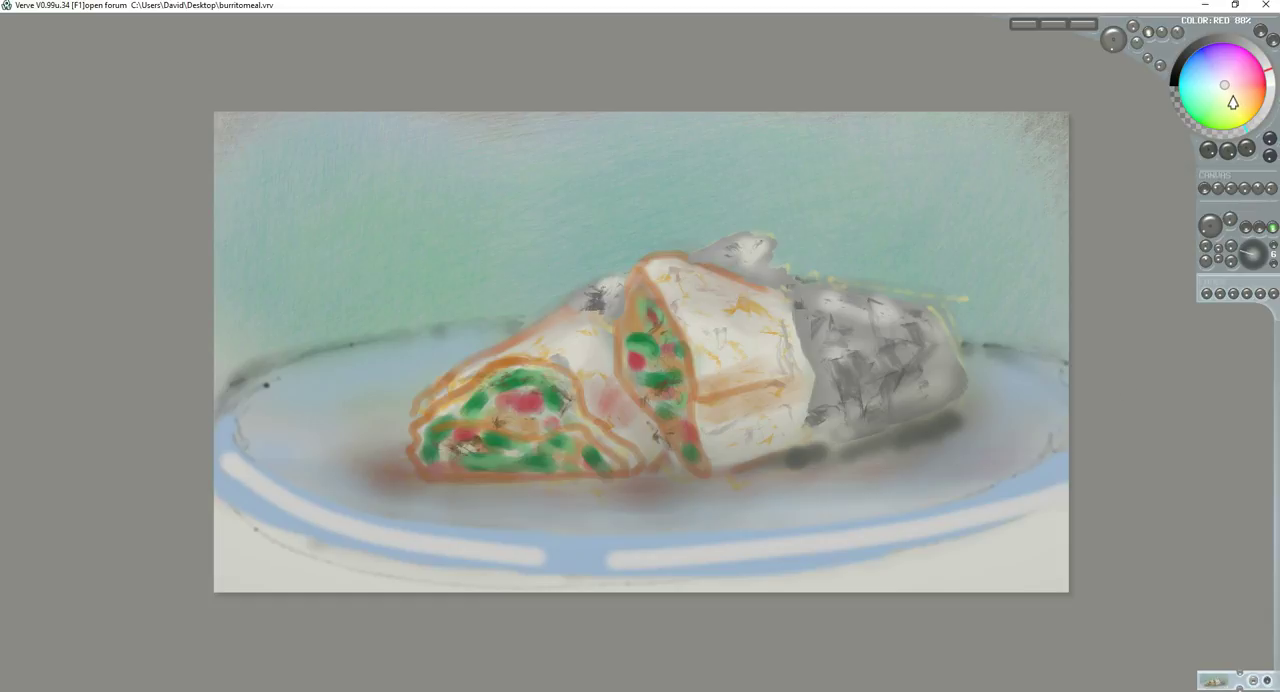
left_click_drag(1227, 90, 1258, 97)
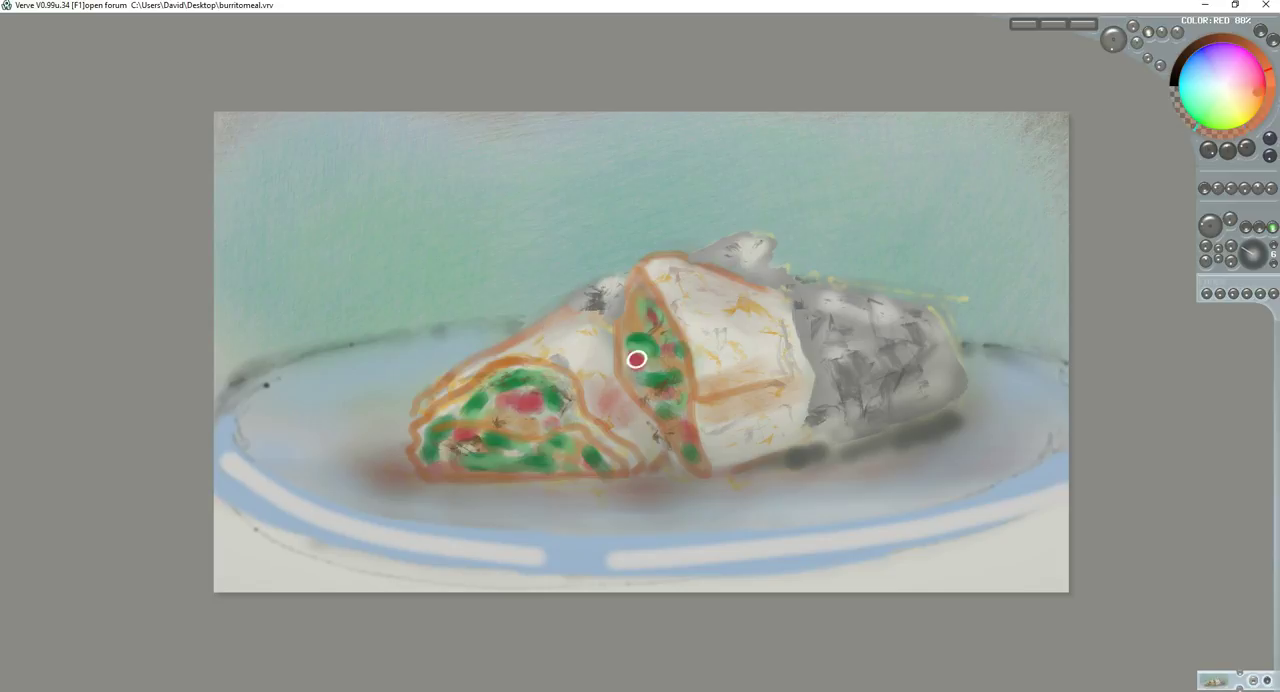
left_click(603, 354)
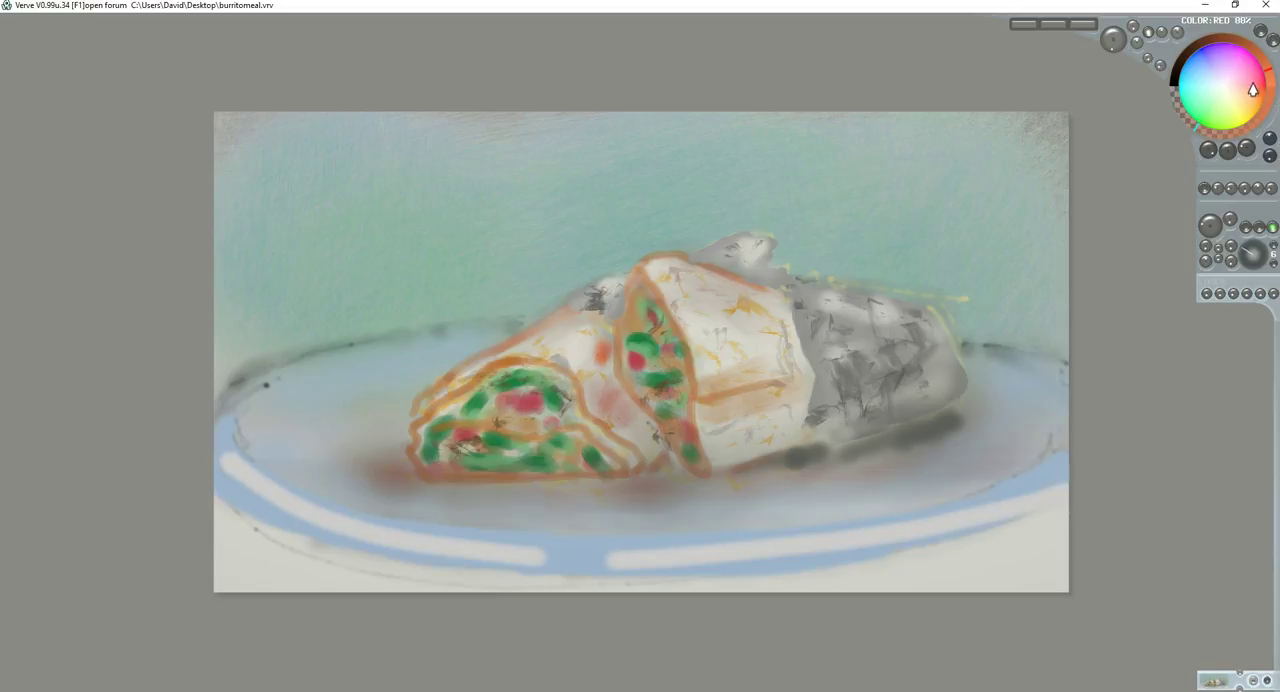
left_click_drag(1257, 90, 1252, 88)
left_click_drag(588, 347, 604, 370)
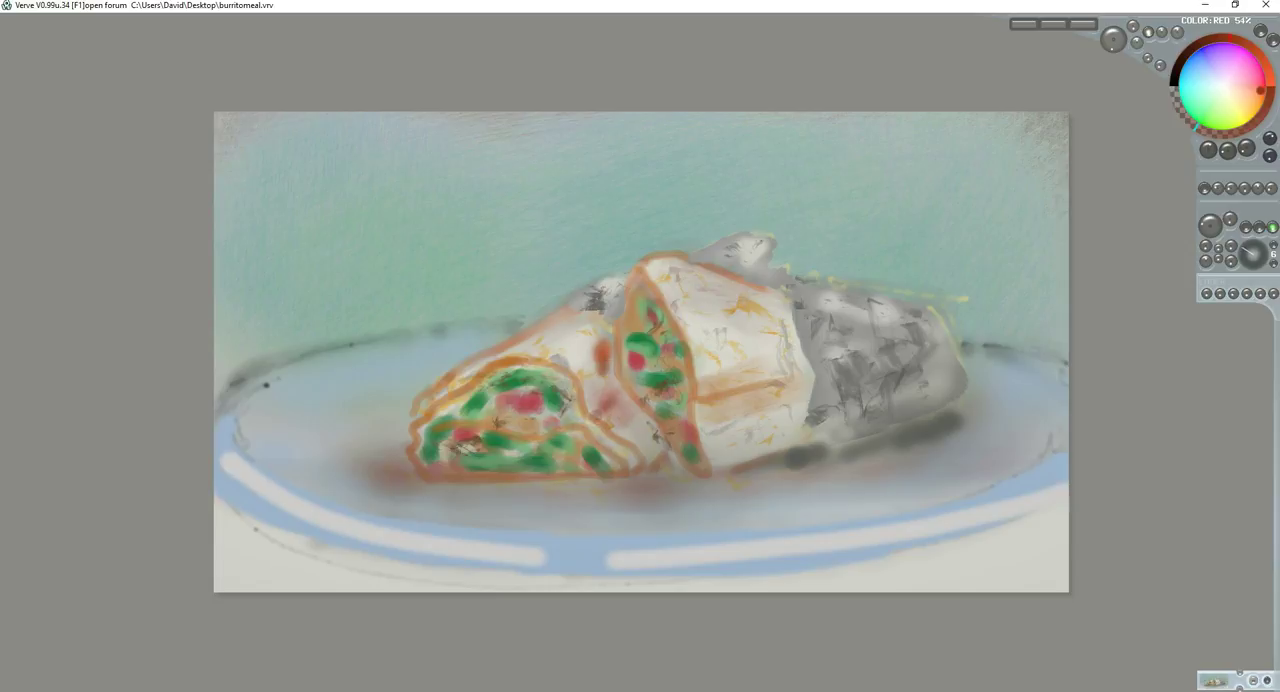
left_click_drag(594, 415, 618, 400)
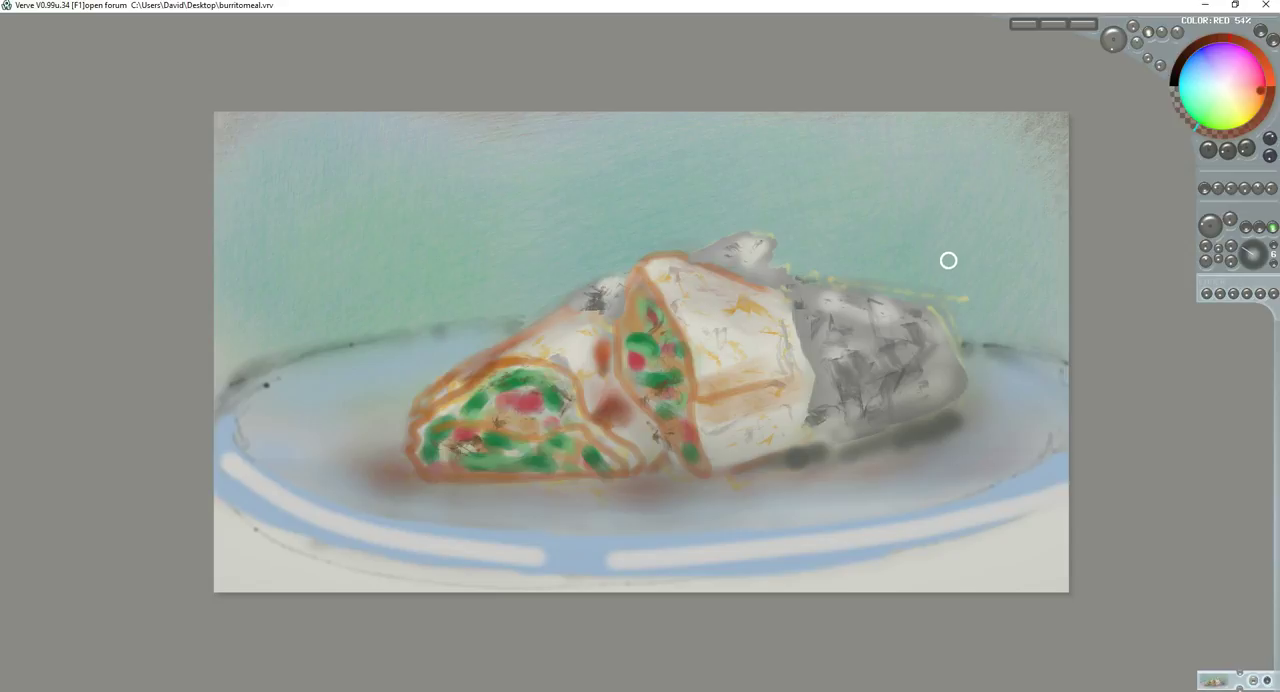
Paint darker, then brighter orange strokes into the left slice's filling and bottom tortilla edge.
left_click(1238, 95)
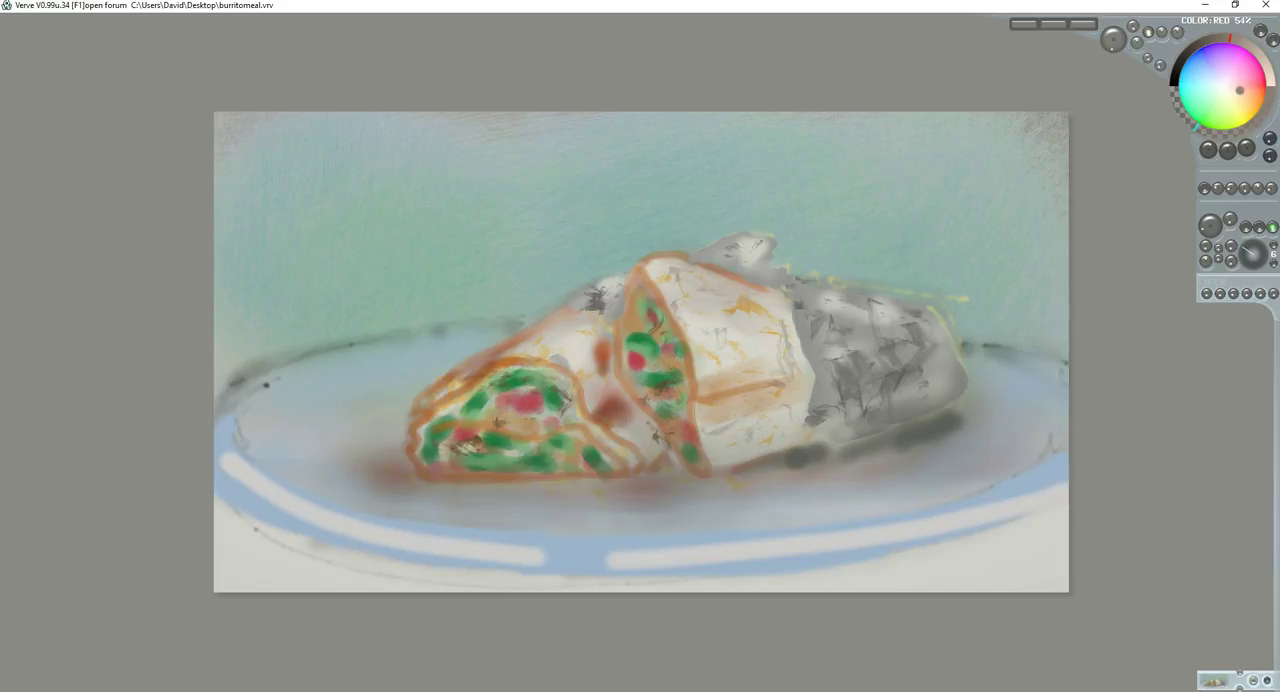
left_click_drag(454, 405, 457, 405)
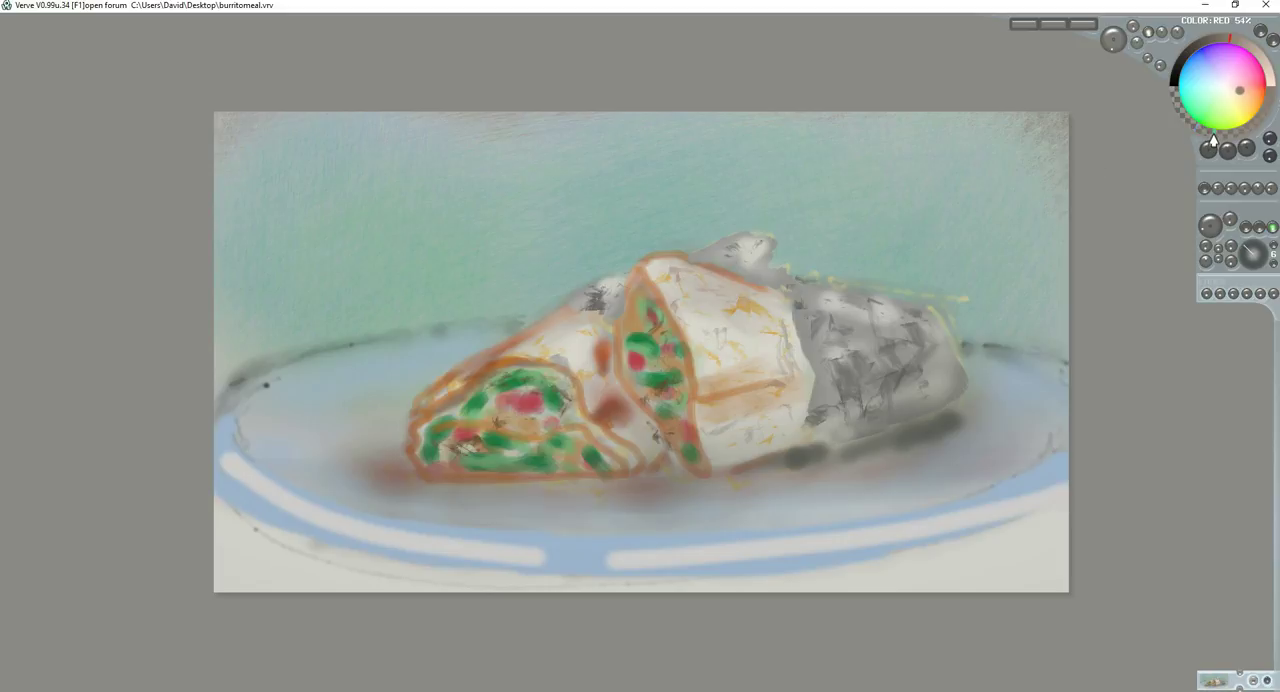
left_click(1262, 70)
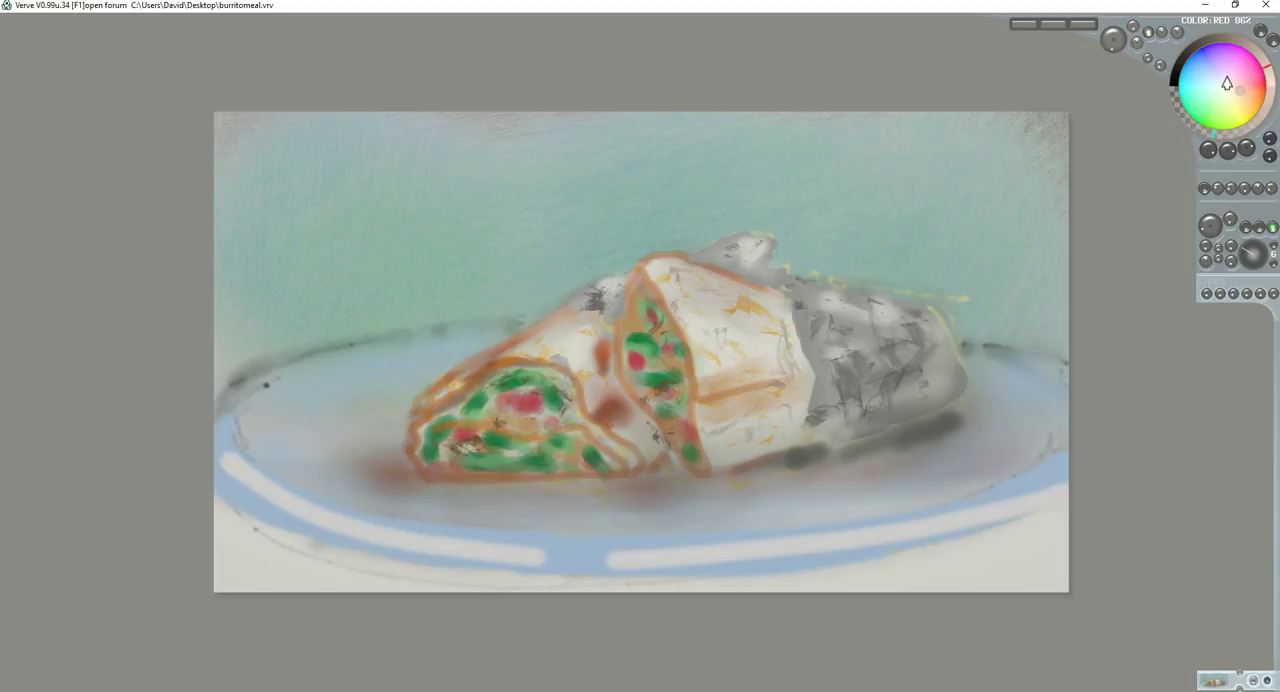
left_click_drag(531, 362, 508, 366)
left_click_drag(462, 399, 446, 408)
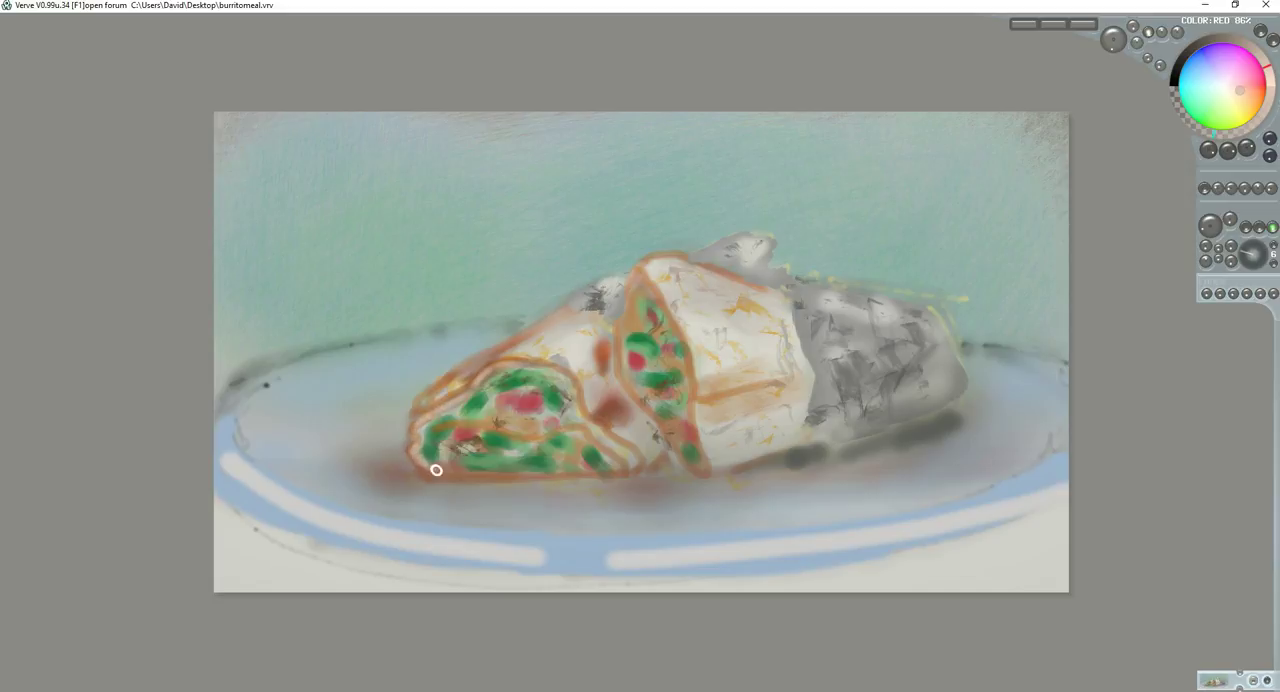
left_click_drag(440, 478, 618, 470)
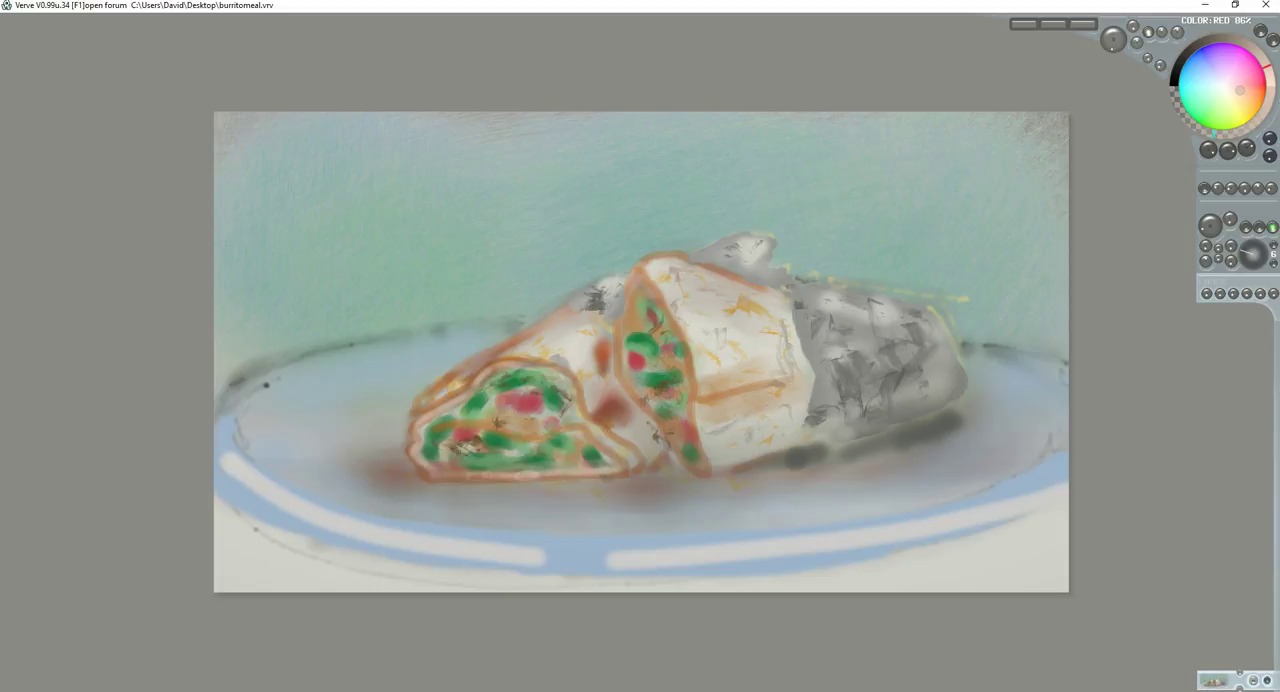
left_click_drag(505, 480, 432, 477)
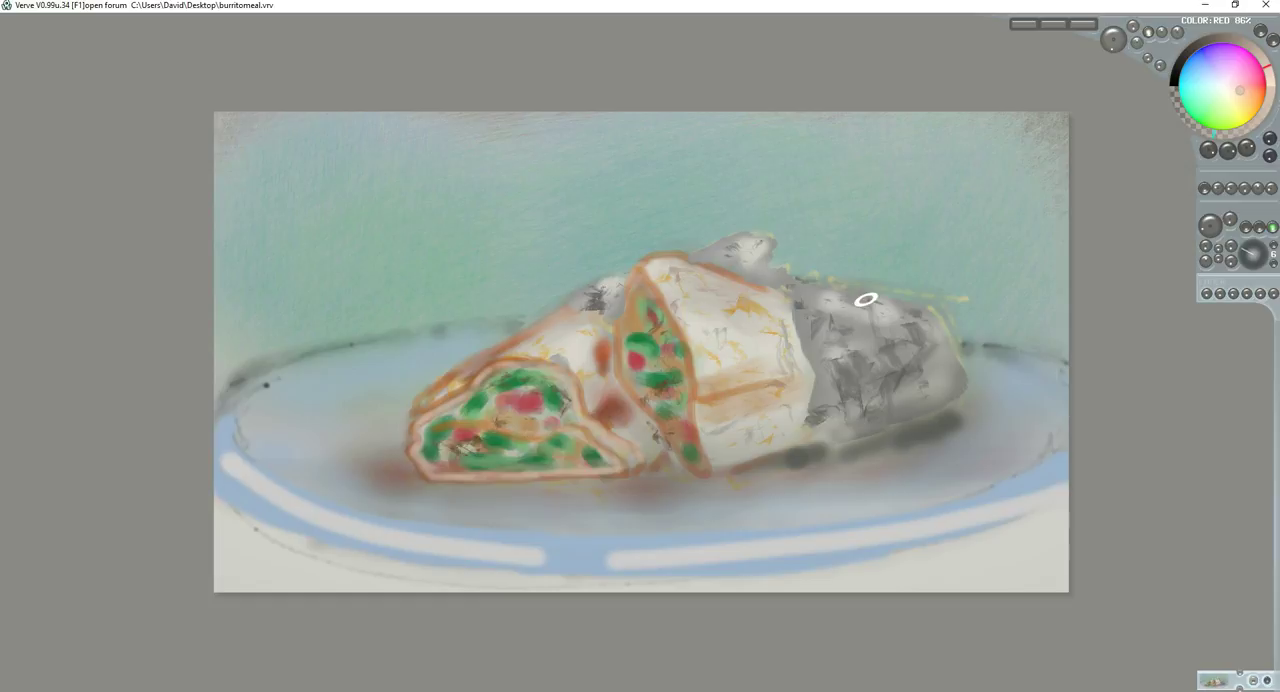
Add a light stroke across the left filling and a darker orange dab on the slice edge.
left_click(1239, 128)
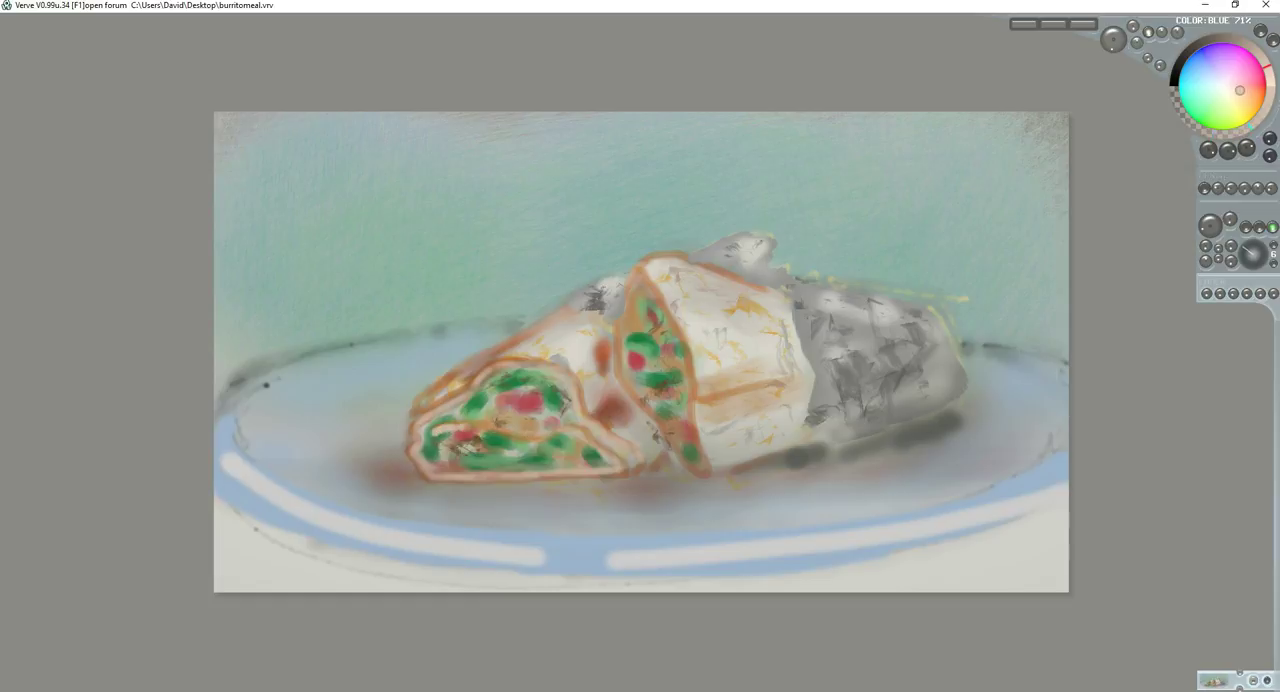
left_click_drag(470, 428, 520, 440)
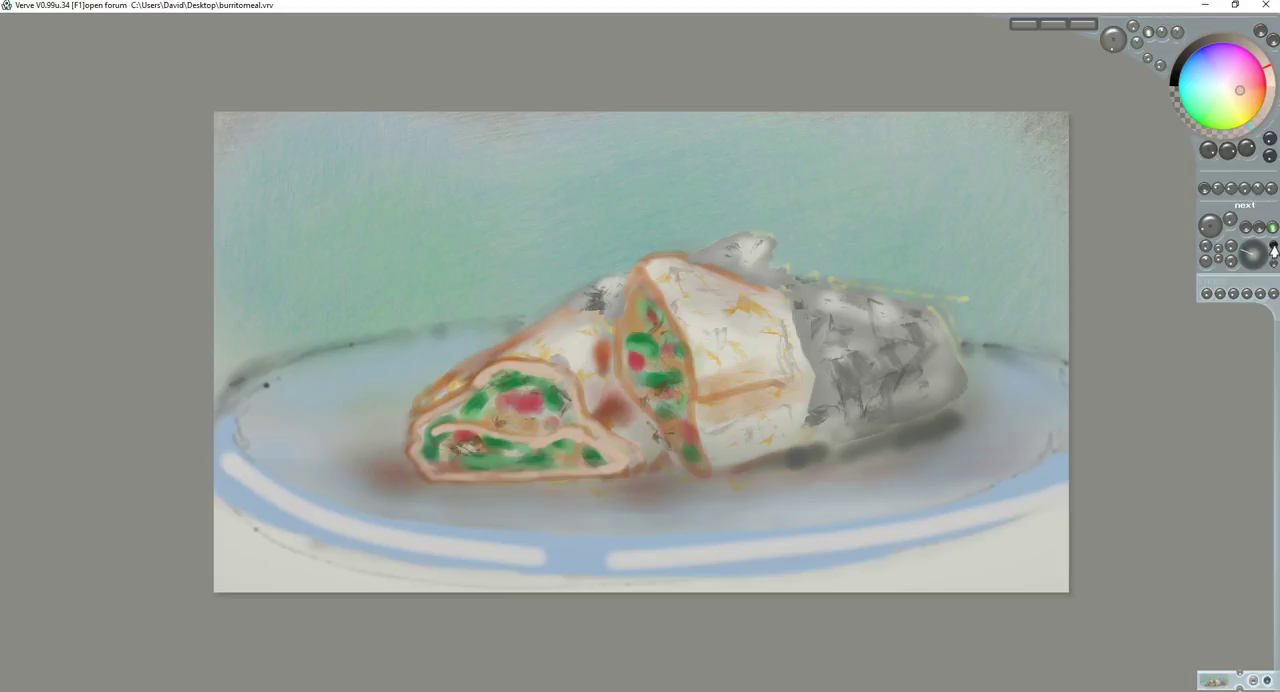
left_click_drag(1255, 255, 1255, 248)
left_click(1257, 103)
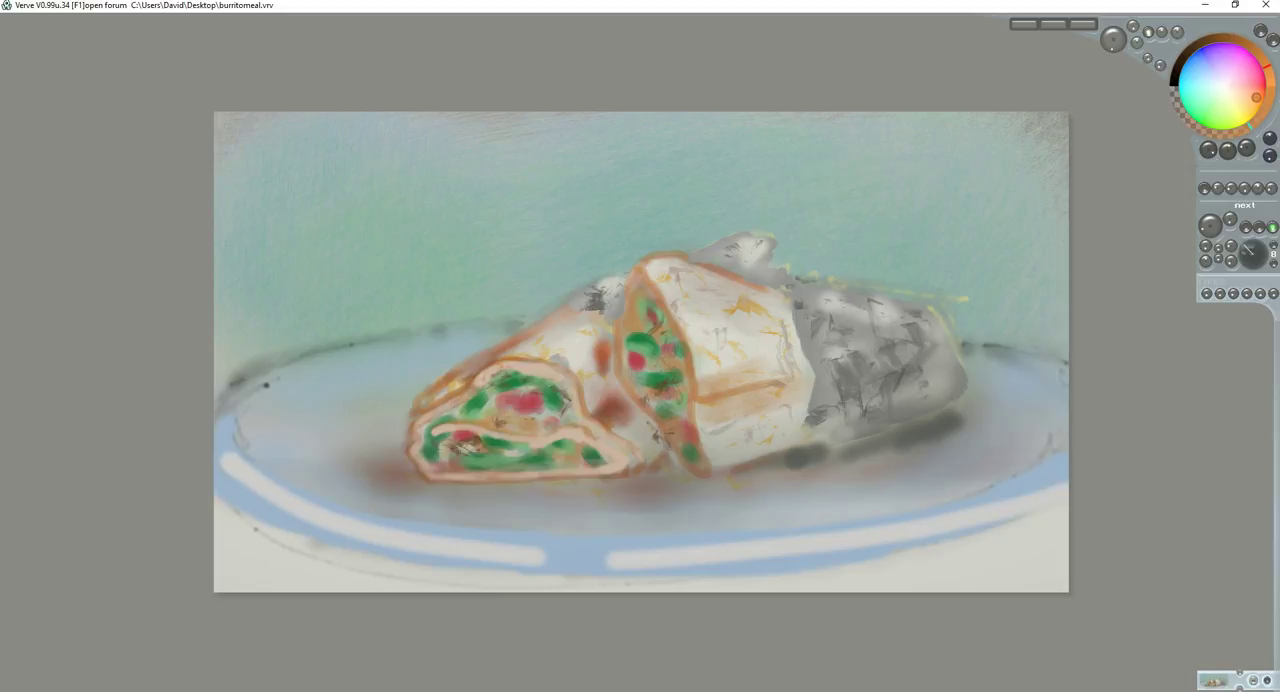
left_click_drag(415, 428, 416, 436)
left_click(1260, 100)
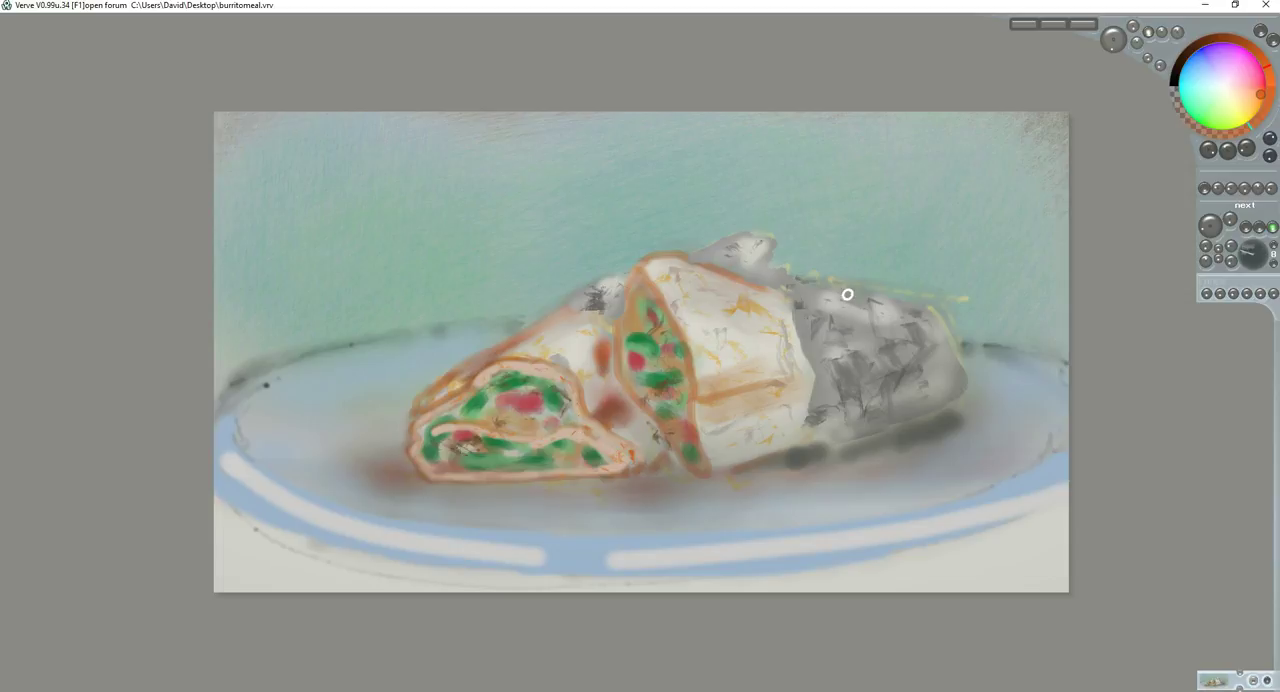
Choose a dark shade on the wheel, briefly try another brush preset, then revert.
left_click(1208, 106)
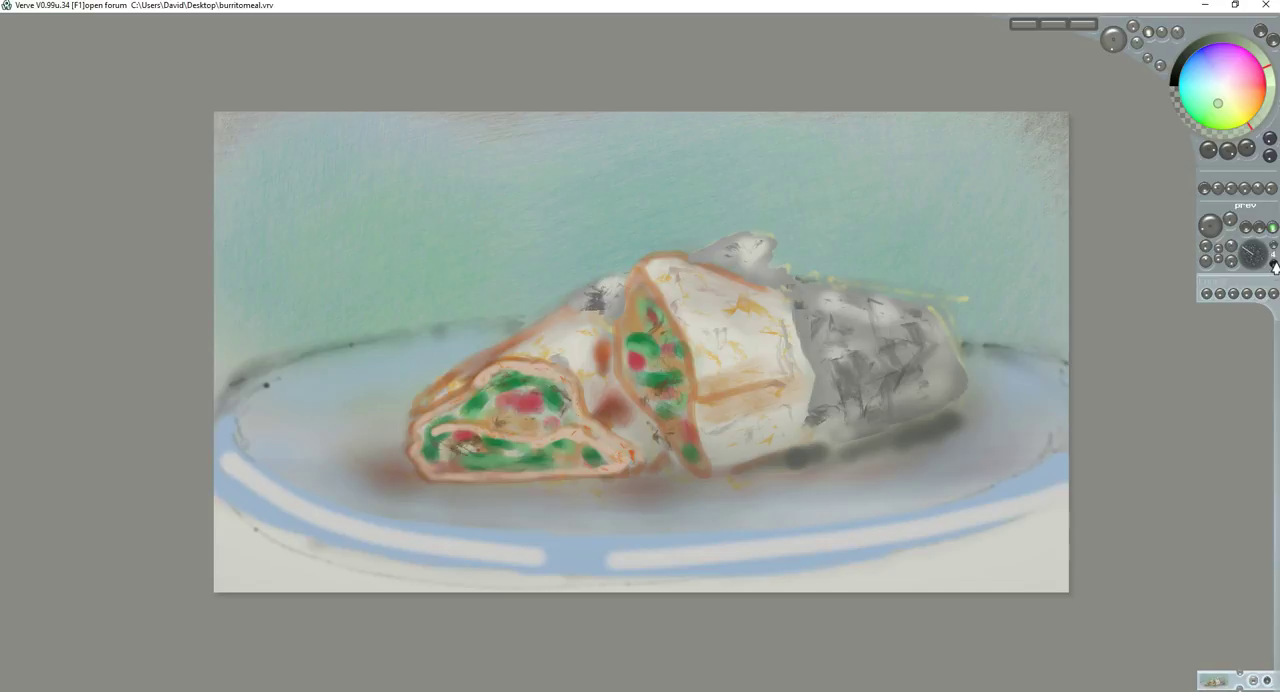
left_click(1274, 265)
left_click(1273, 265)
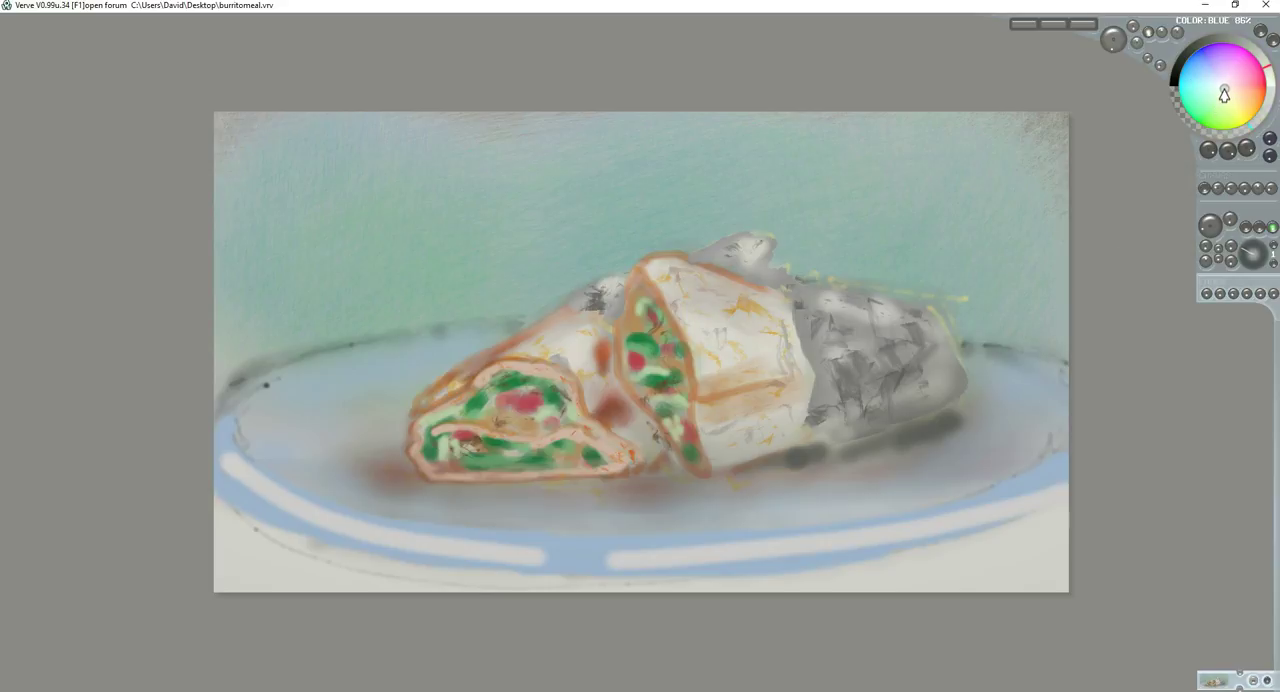
scroll(1240, 85, "up", 3)
Shift the hue to brown and dab dark meat flecks into the filling.
left_click_drag(1240, 85, 1262, 98)
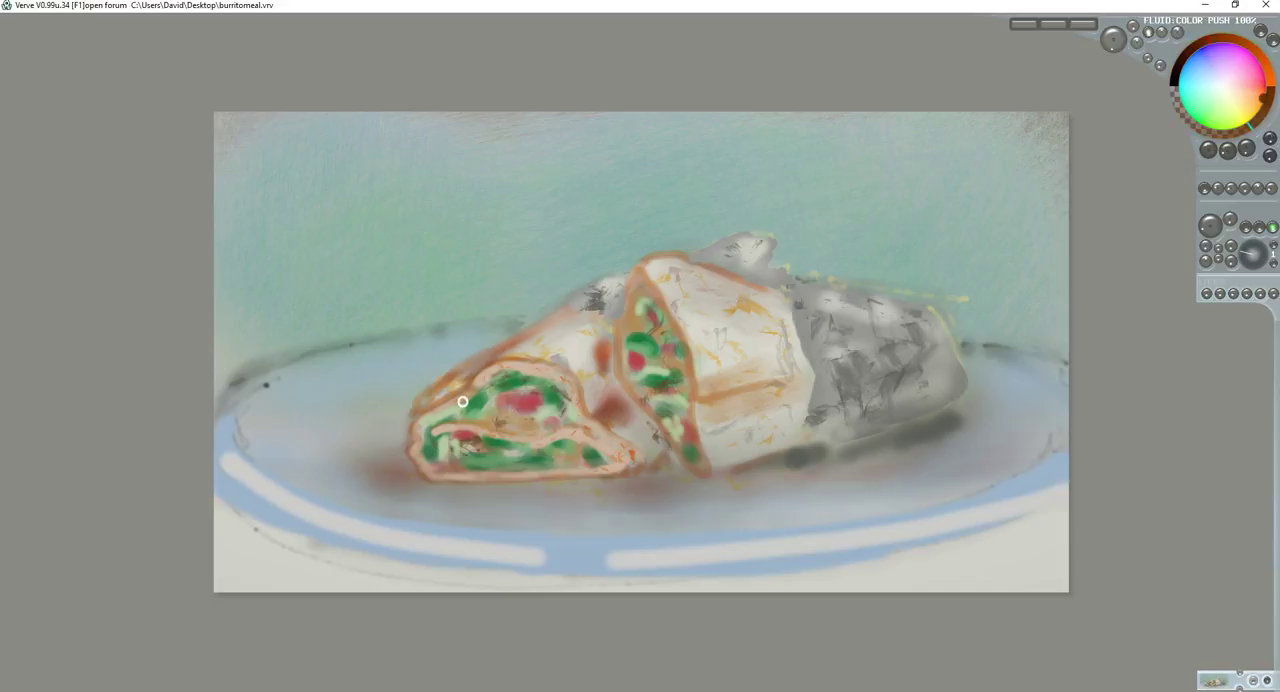
left_click_drag(452, 406, 460, 412)
left_click_drag(468, 445, 450, 448)
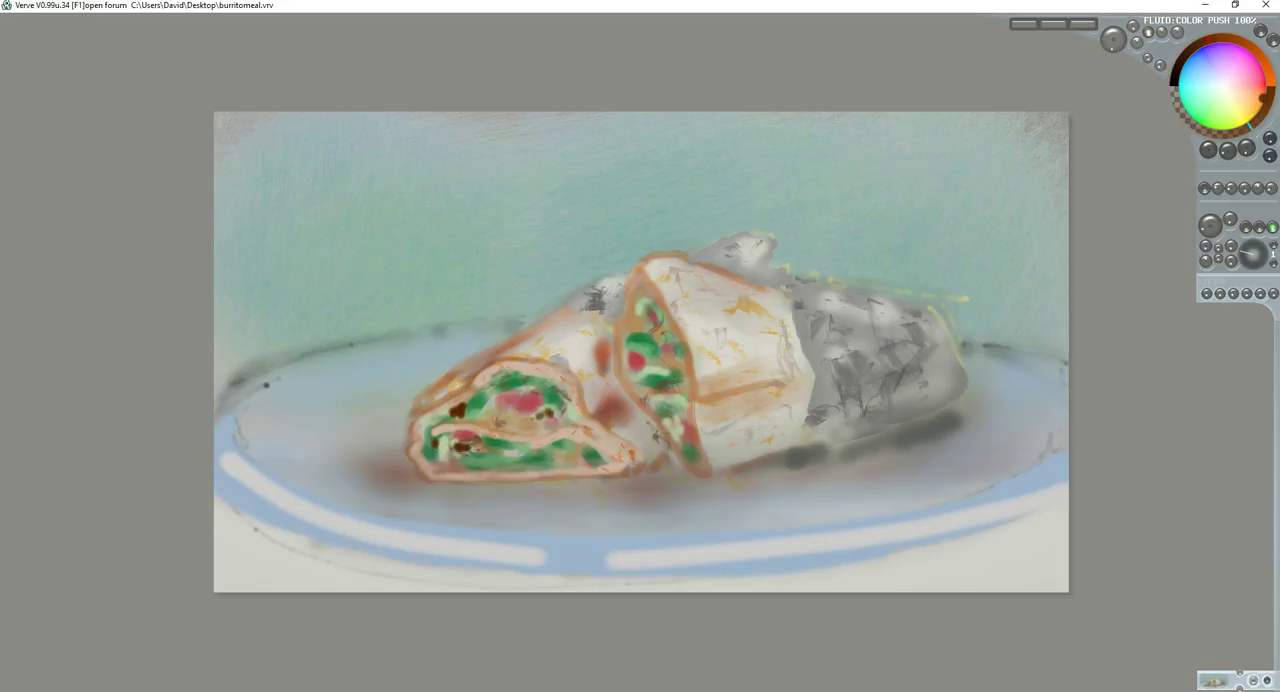
left_click(527, 461)
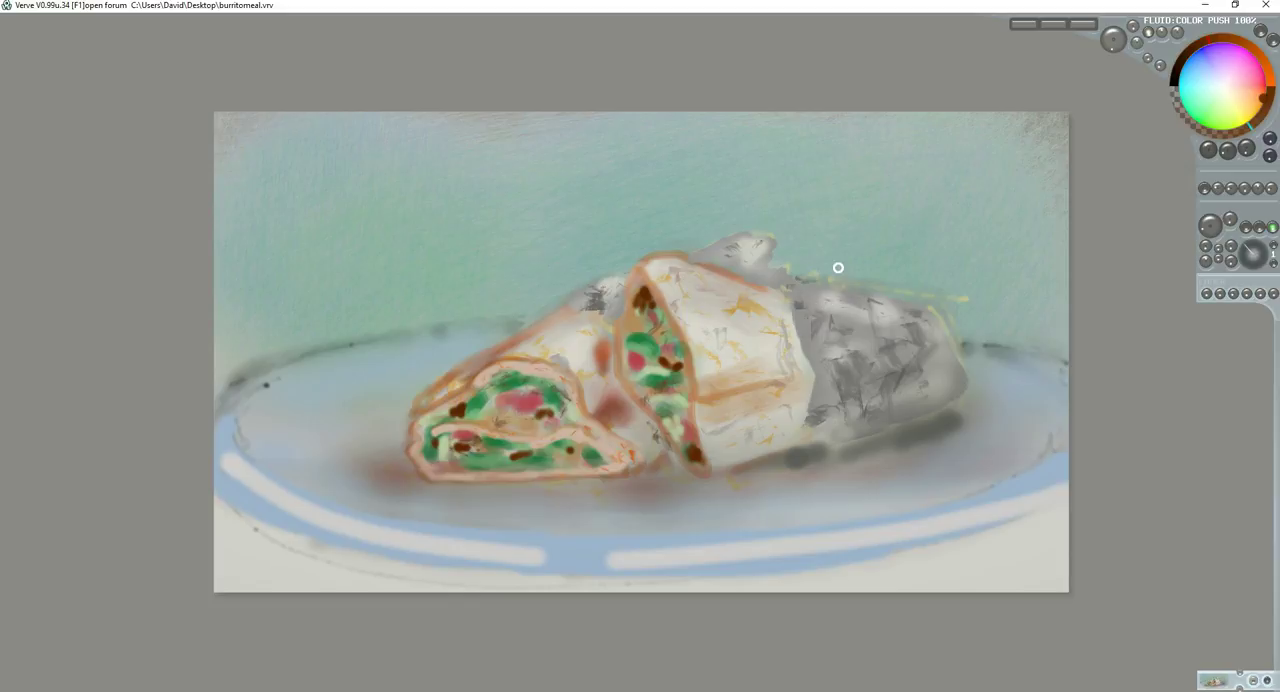
Paint green lettuce strokes and dabs over the rear cut face and the left slice.
left_click(1193, 117)
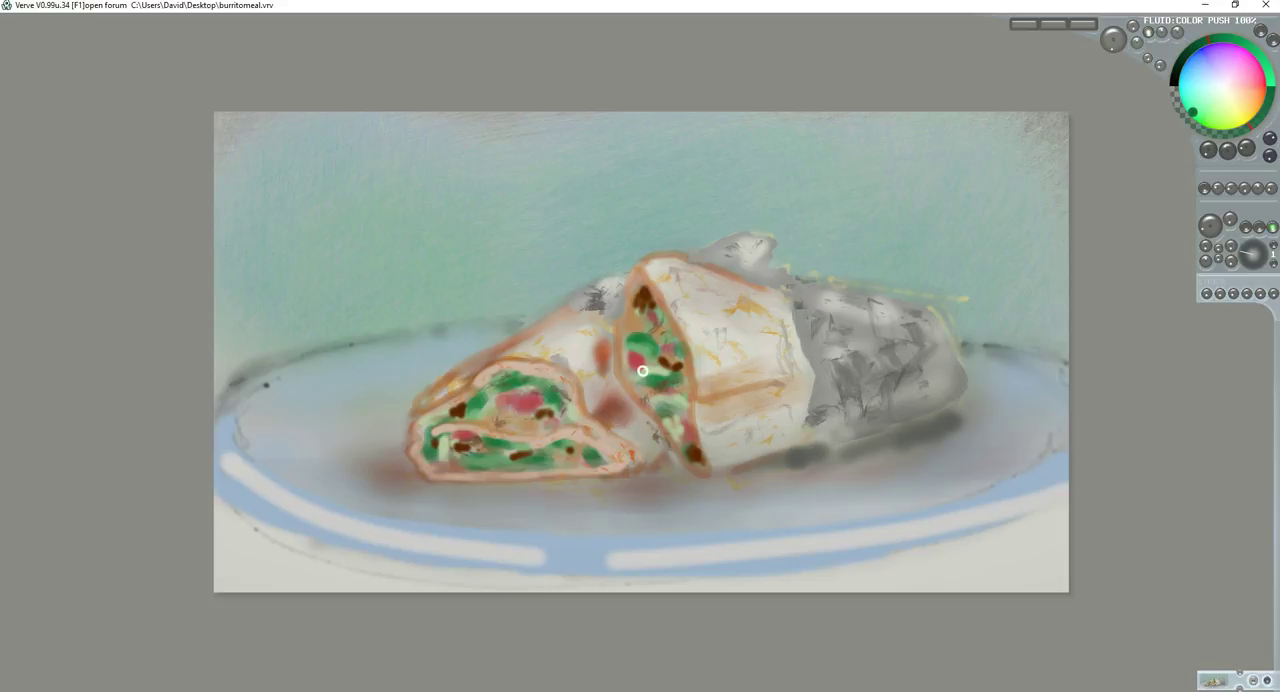
mouse_move(640, 368)
left_mouse_down()
mouse_move(622, 390)
mouse_move(612, 335)
mouse_move(628, 318)
mouse_move(626, 340)
left_mouse_up()
left_click_drag(628, 388, 644, 404)
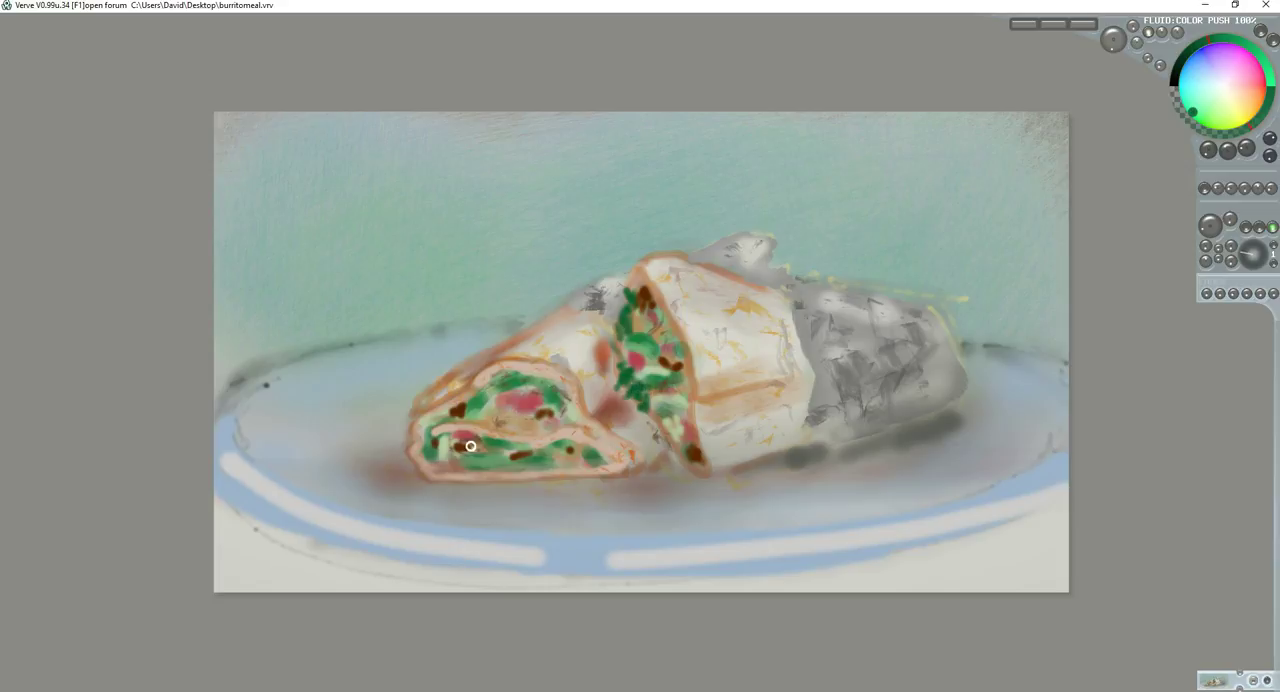
mouse_move(474, 450)
left_mouse_down()
mouse_move(455, 458)
mouse_move(508, 474)
mouse_move(585, 470)
mouse_move(604, 486)
left_mouse_up()
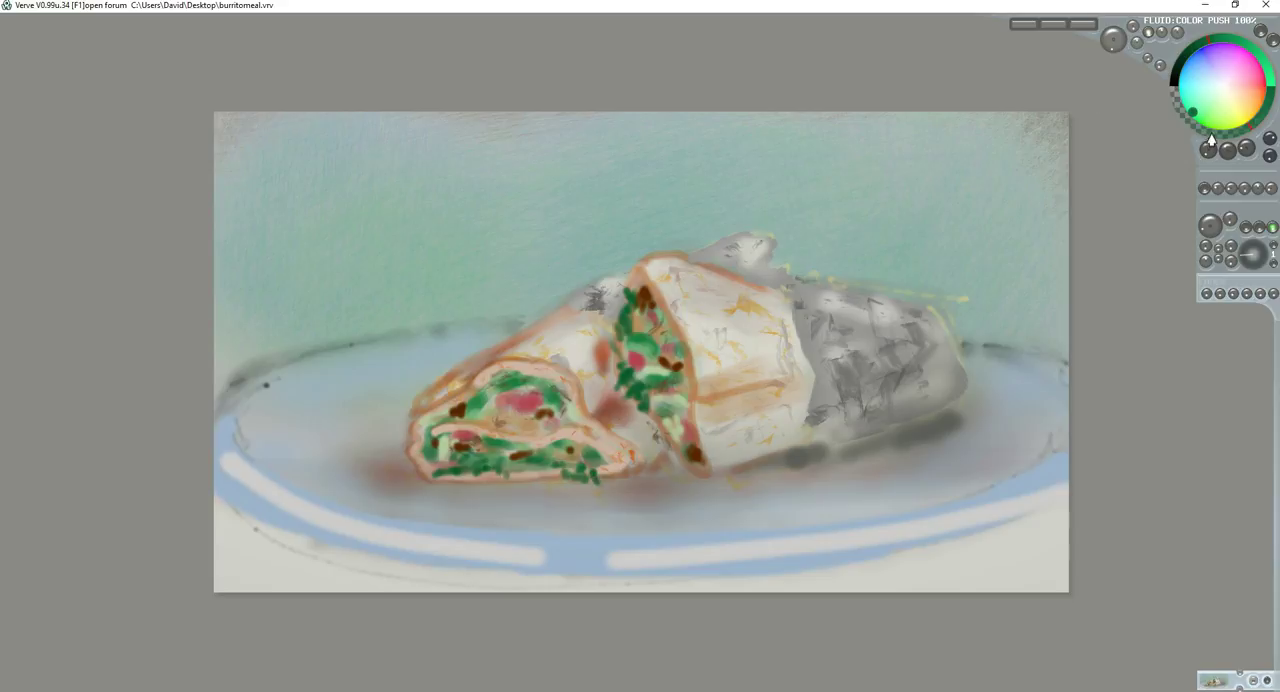
With a lighter, re-hued colour, add dabs across both slices' cross-sections.
left_click(1213, 90)
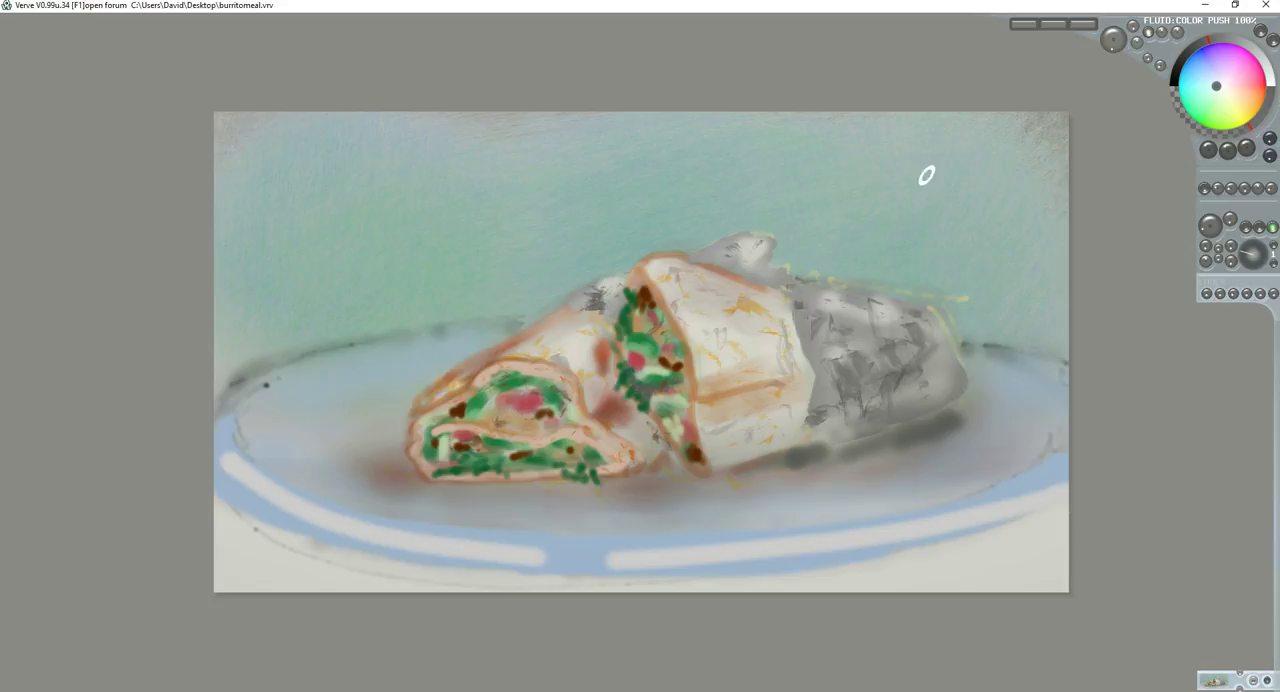
left_click(1252, 64)
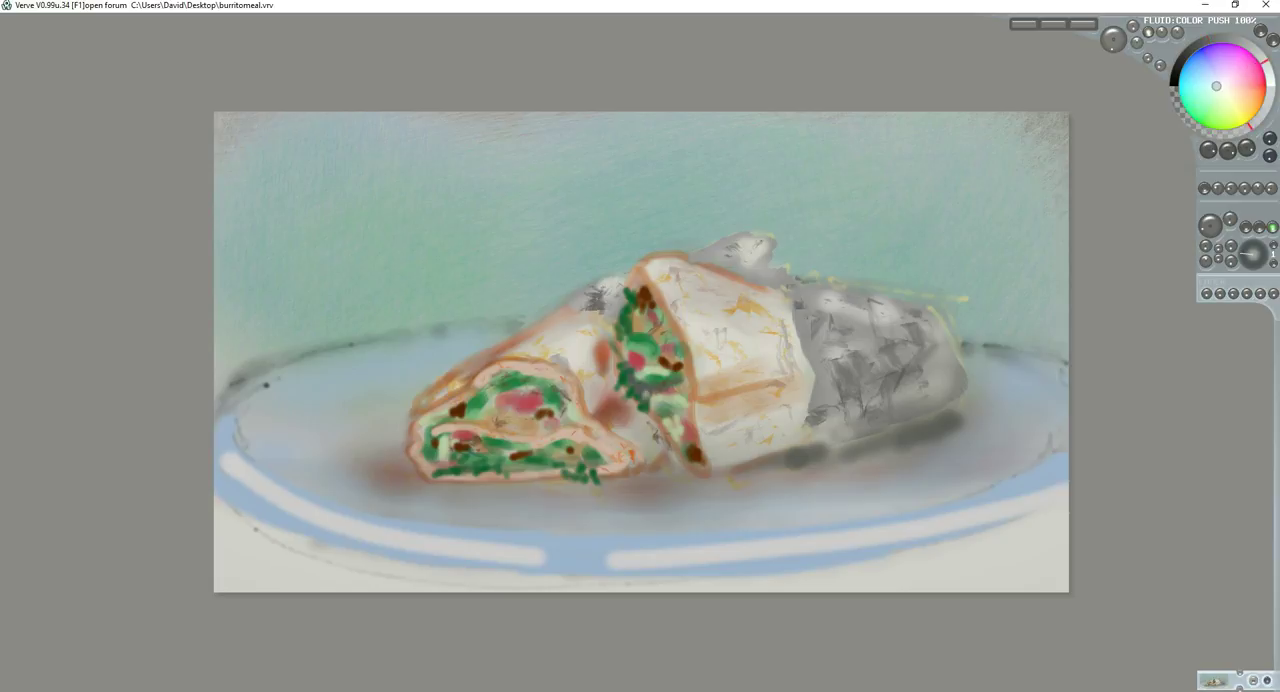
mouse_move(636, 388)
left_mouse_down()
mouse_move(620, 360)
mouse_move(632, 400)
left_mouse_up()
left_click_drag(472, 456, 466, 470)
left_click_drag(586, 481, 565, 478)
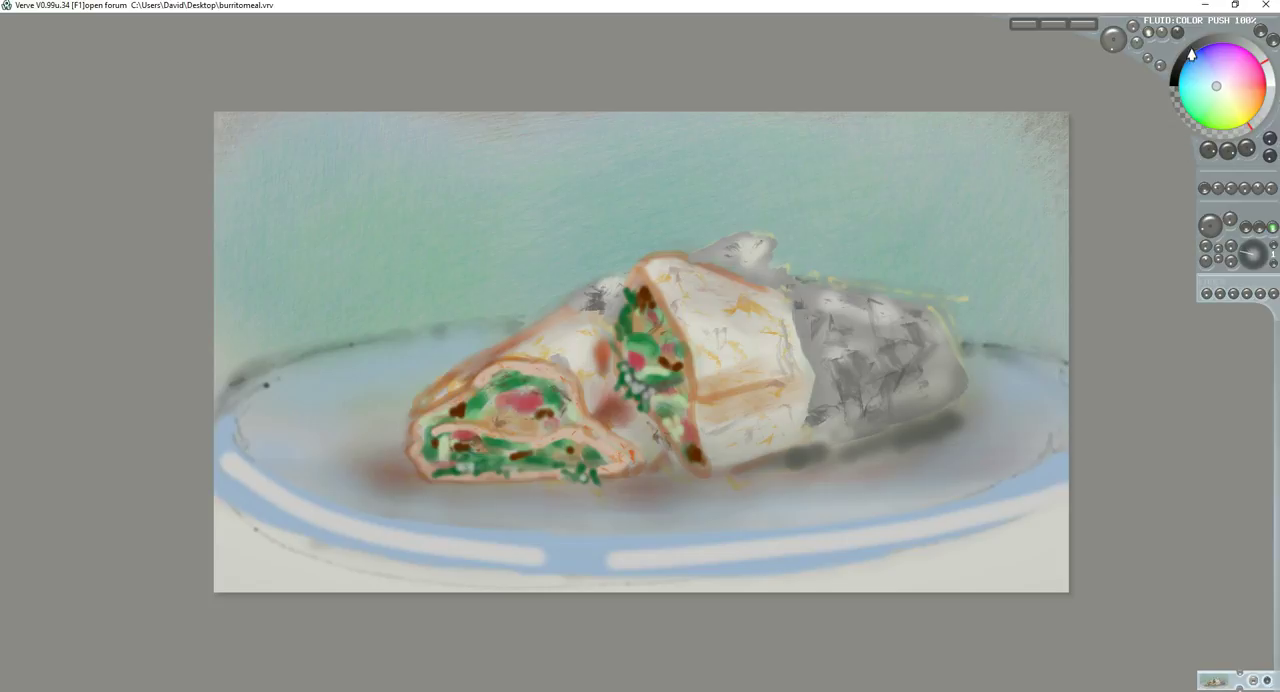
Stroke a dark grey shadow line under the foil and along the burrito's base.
left_click(1190, 58)
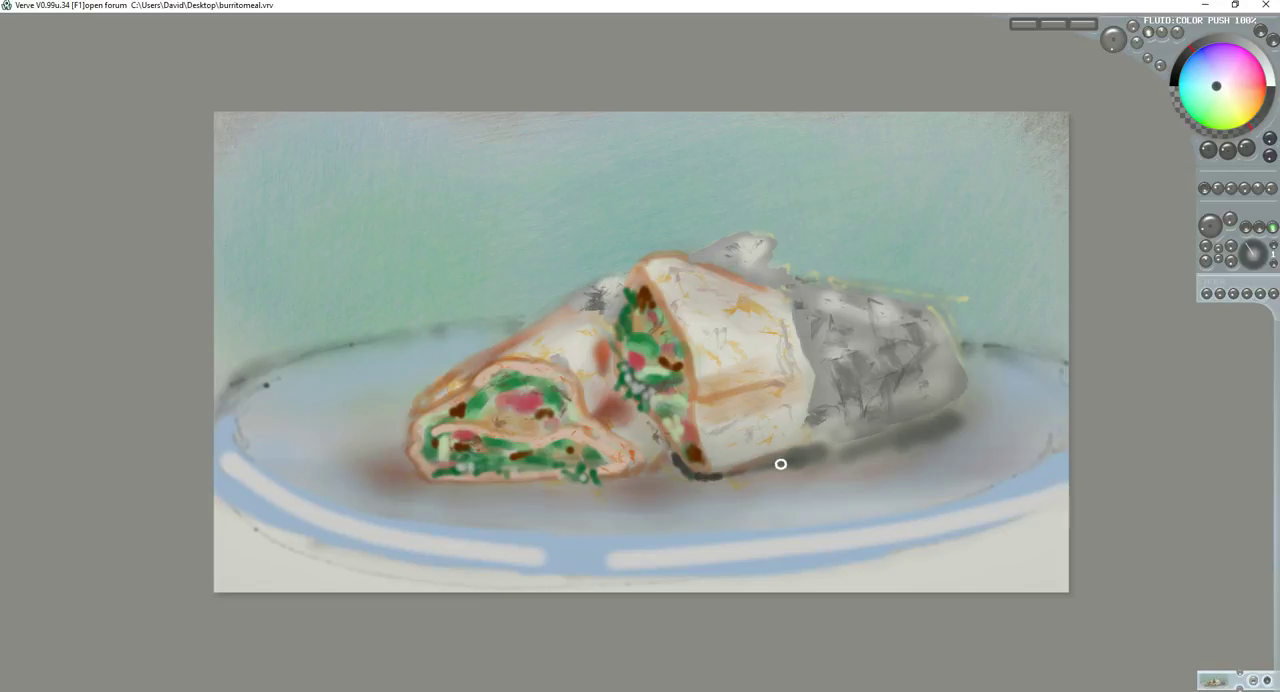
left_click_drag(760, 468, 862, 445)
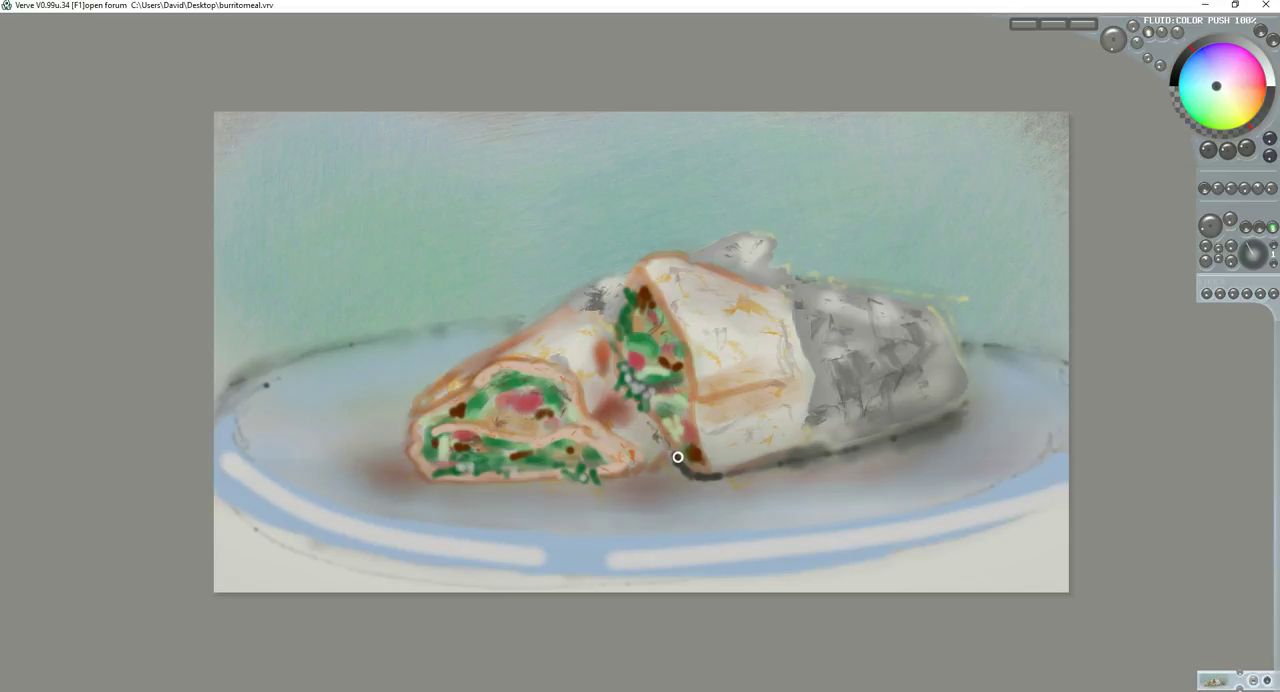
left_click_drag(646, 471, 422, 480)
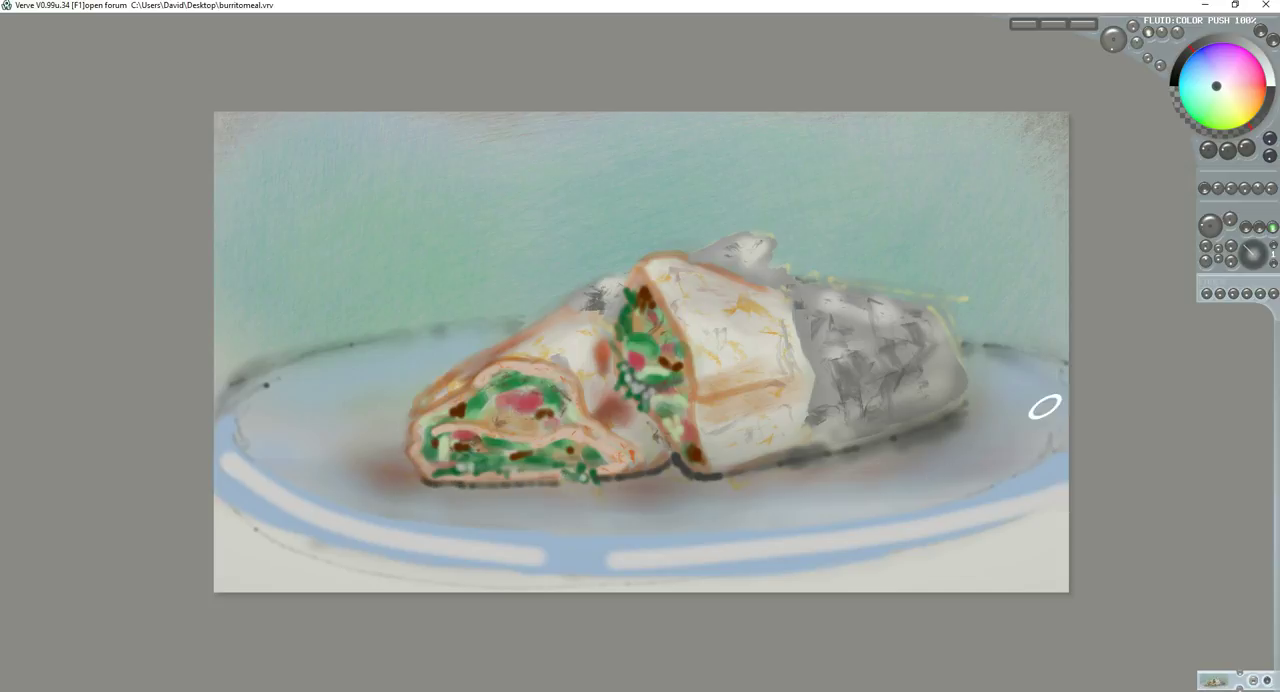
left_click(1202, 138)
left_click_drag(654, 481, 672, 483)
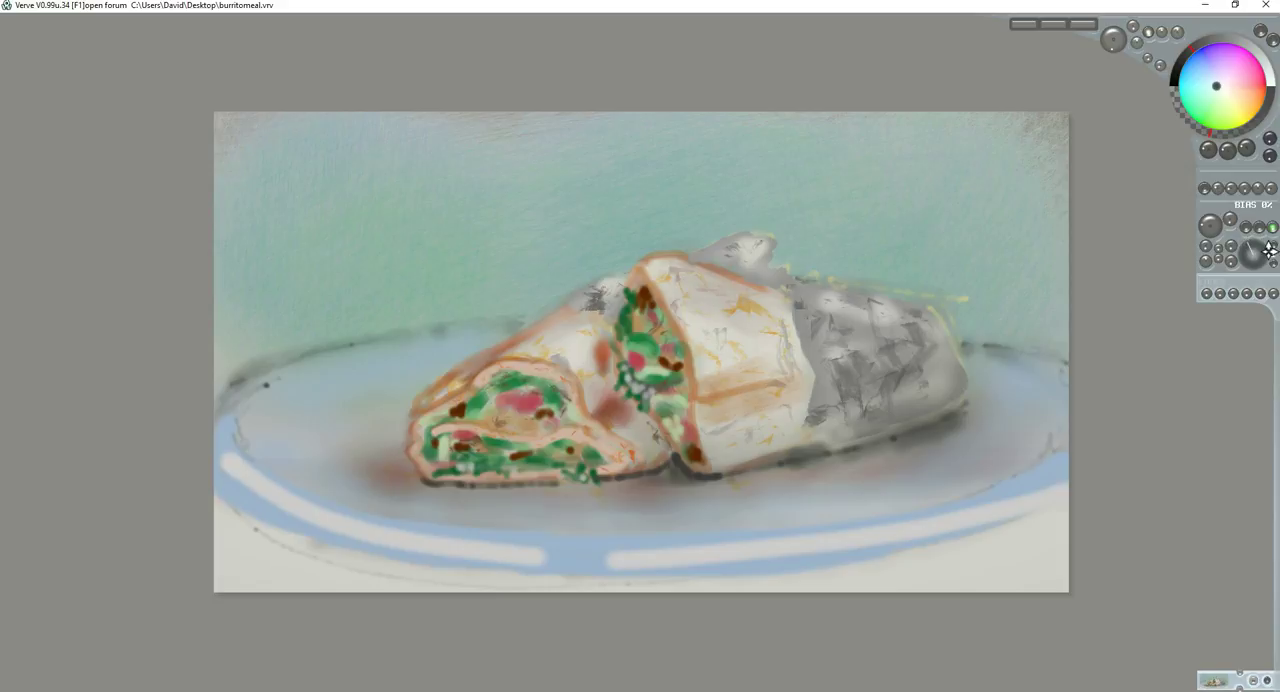
Adjust the brush dial and smudge shadow along the burrito's bottom edges.
mouse_move(1252, 250)
left_mouse_down()
mouse_move(1272, 248)
mouse_move(1272, 262)
left_mouse_up()
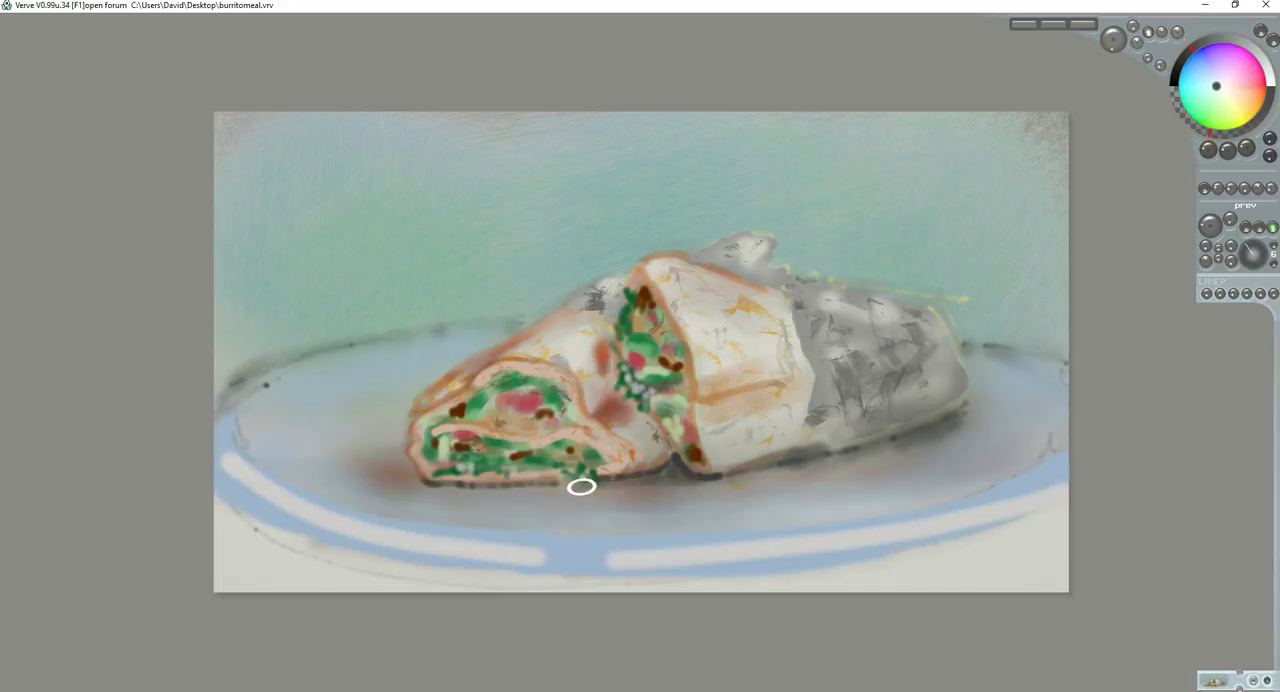
left_click_drag(659, 481, 581, 490)
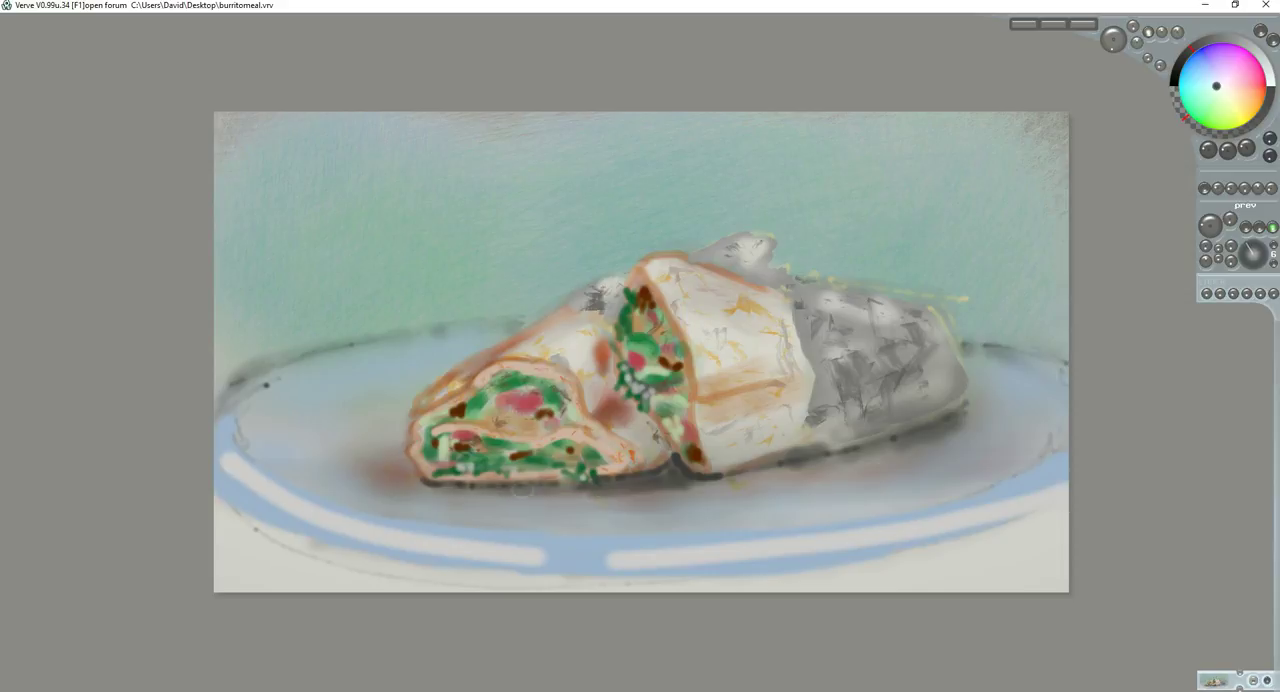
left_click_drag(430, 489, 390, 492)
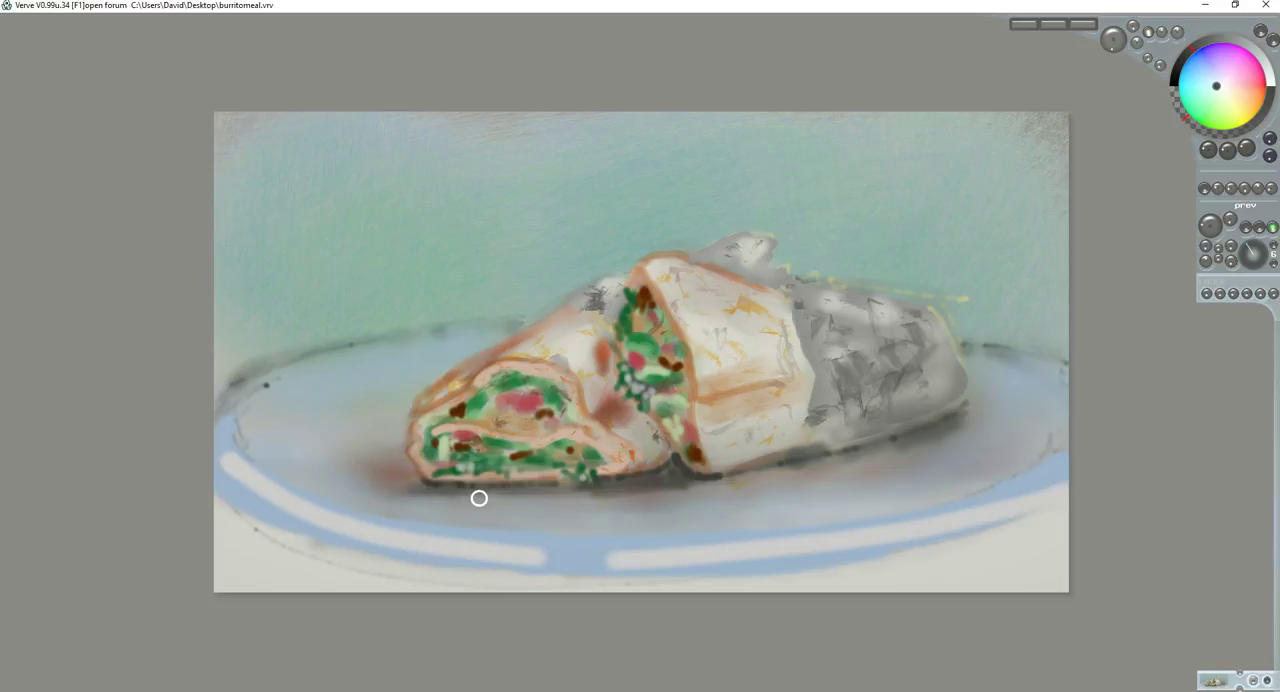
mouse_move(703, 491)
left_mouse_down()
mouse_move(656, 476)
mouse_move(748, 485)
mouse_move(950, 435)
mouse_move(870, 455)
left_mouse_up()
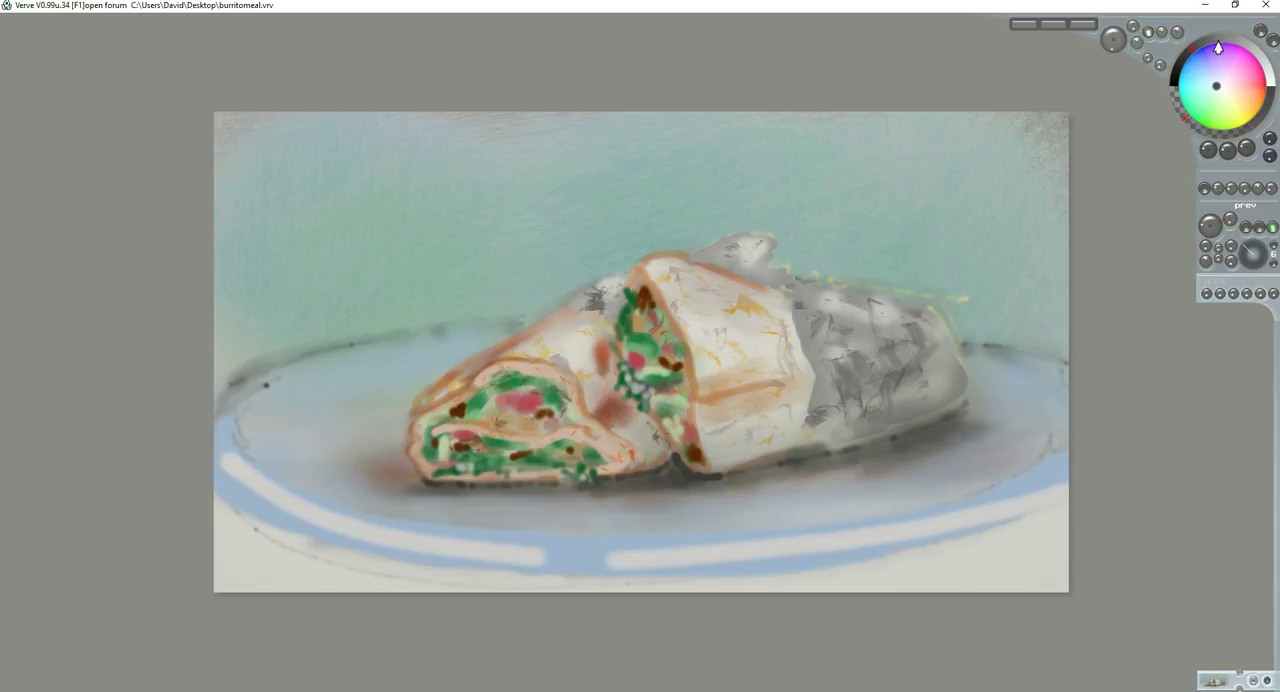
In a new hue, spread and darken the cast shadow across the plate beneath and left of the burrito.
left_click(1209, 52)
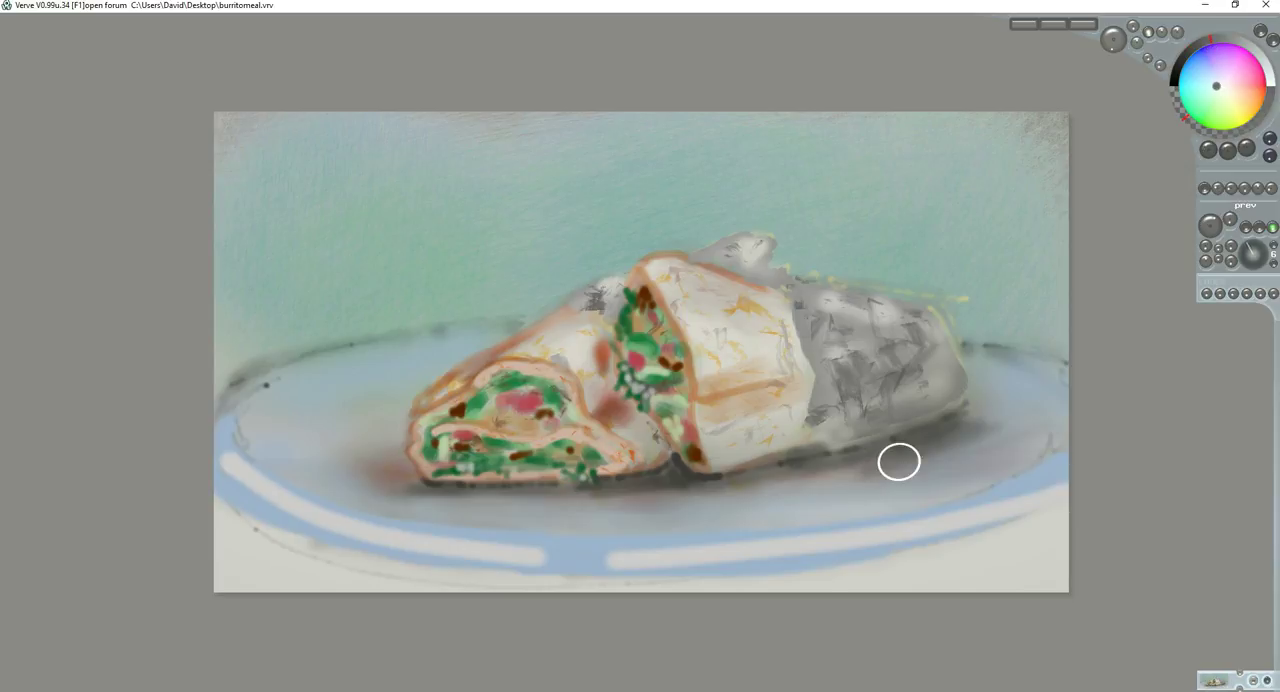
mouse_move(849, 491)
left_mouse_down()
mouse_move(628, 498)
mouse_move(680, 478)
mouse_move(620, 500)
mouse_move(480, 500)
mouse_move(755, 487)
mouse_move(995, 432)
mouse_move(945, 420)
mouse_move(990, 405)
mouse_move(940, 430)
mouse_move(1000, 415)
mouse_move(1010, 425)
mouse_move(993, 440)
mouse_move(430, 520)
left_mouse_up()
mouse_move(330, 485)
left_mouse_down()
mouse_move(300, 460)
mouse_move(388, 440)
mouse_move(320, 430)
mouse_move(470, 355)
left_mouse_up()
left_click_drag(280, 414, 350, 390)
left_click_drag(480, 350, 296, 437)
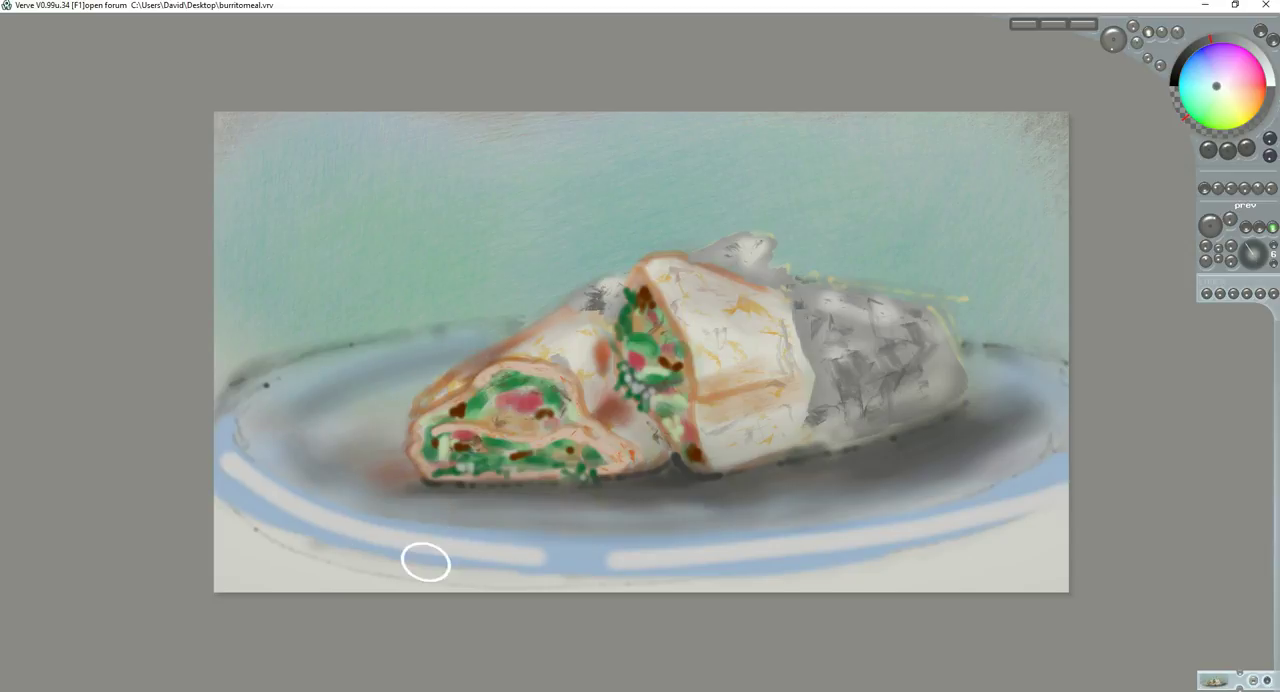
Shade the plate's lower rim darker from left to right.
left_click_drag(215, 500, 878, 535)
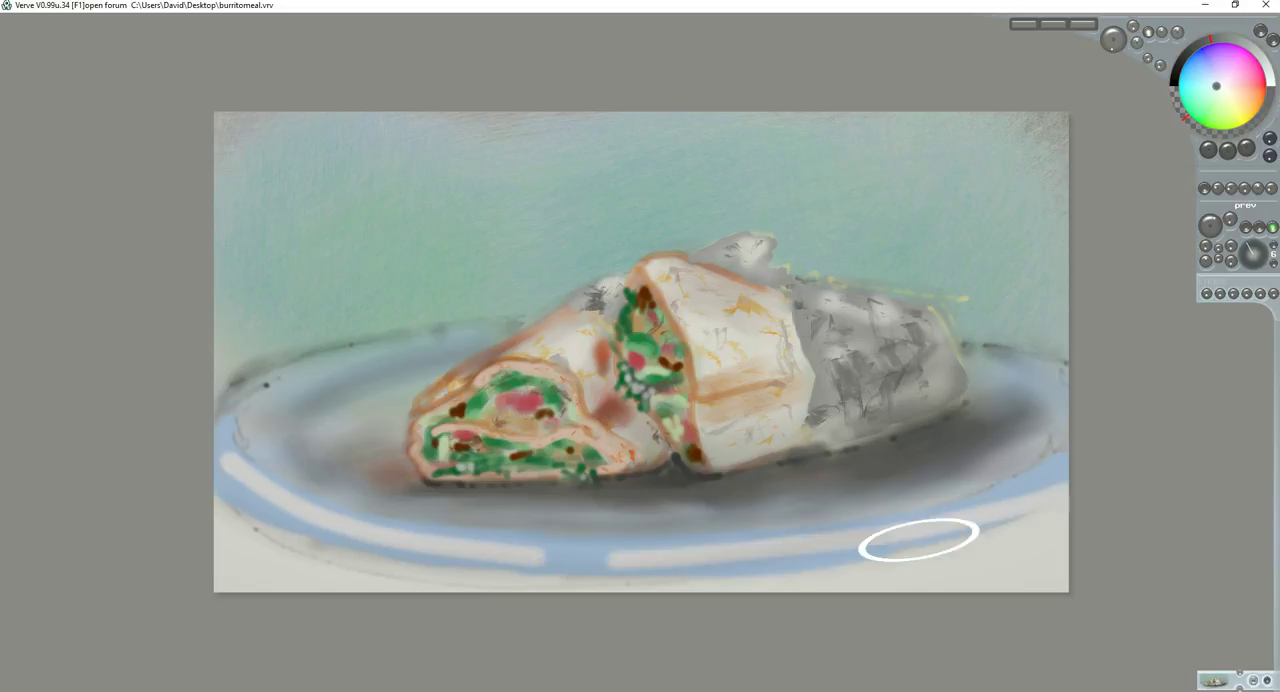
left_click_drag(1040, 520, 790, 575)
left_click_drag(990, 560, 650, 585)
left_click_drag(895, 568, 1040, 560)
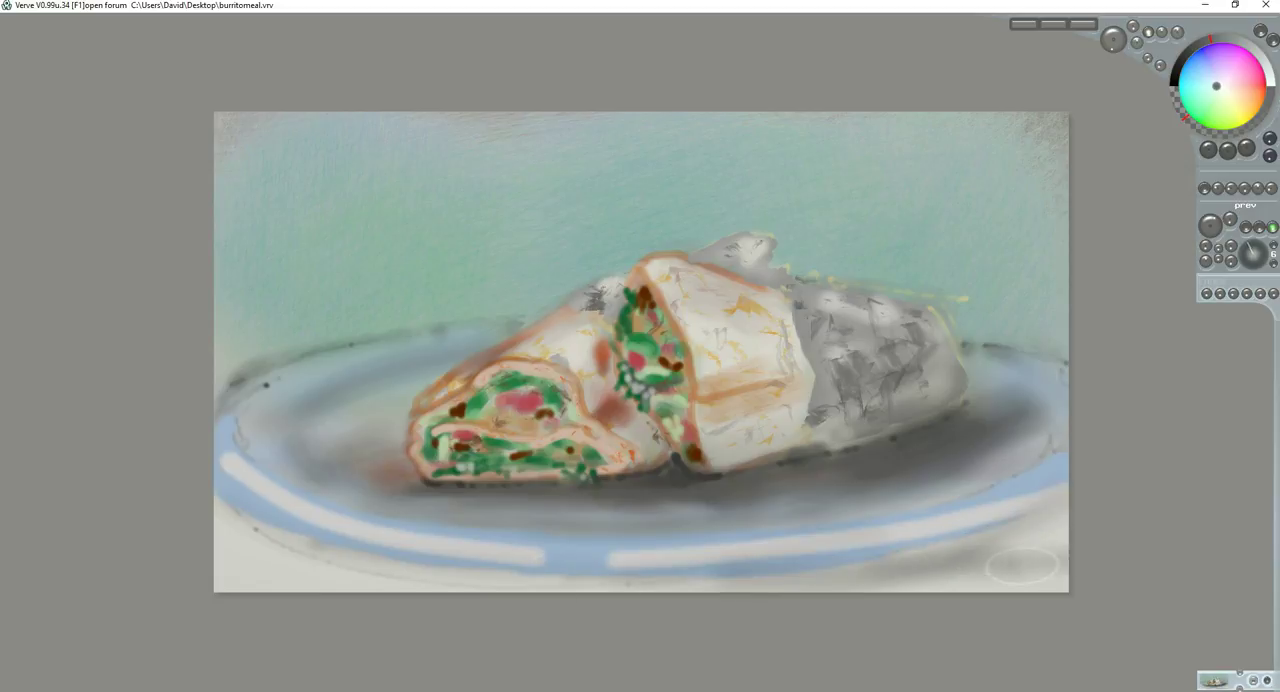
left_click_drag(720, 575, 420, 575)
mouse_move(640, 575)
left_mouse_down()
mouse_move(220, 530)
mouse_move(500, 570)
left_mouse_up()
mouse_move(325, 565)
left_mouse_down()
mouse_move(820, 580)
mouse_move(300, 565)
mouse_move(900, 570)
mouse_move(260, 565)
left_mouse_up()
mouse_move(910, 575)
left_mouse_down()
mouse_move(1050, 560)
mouse_move(1060, 540)
left_mouse_up()
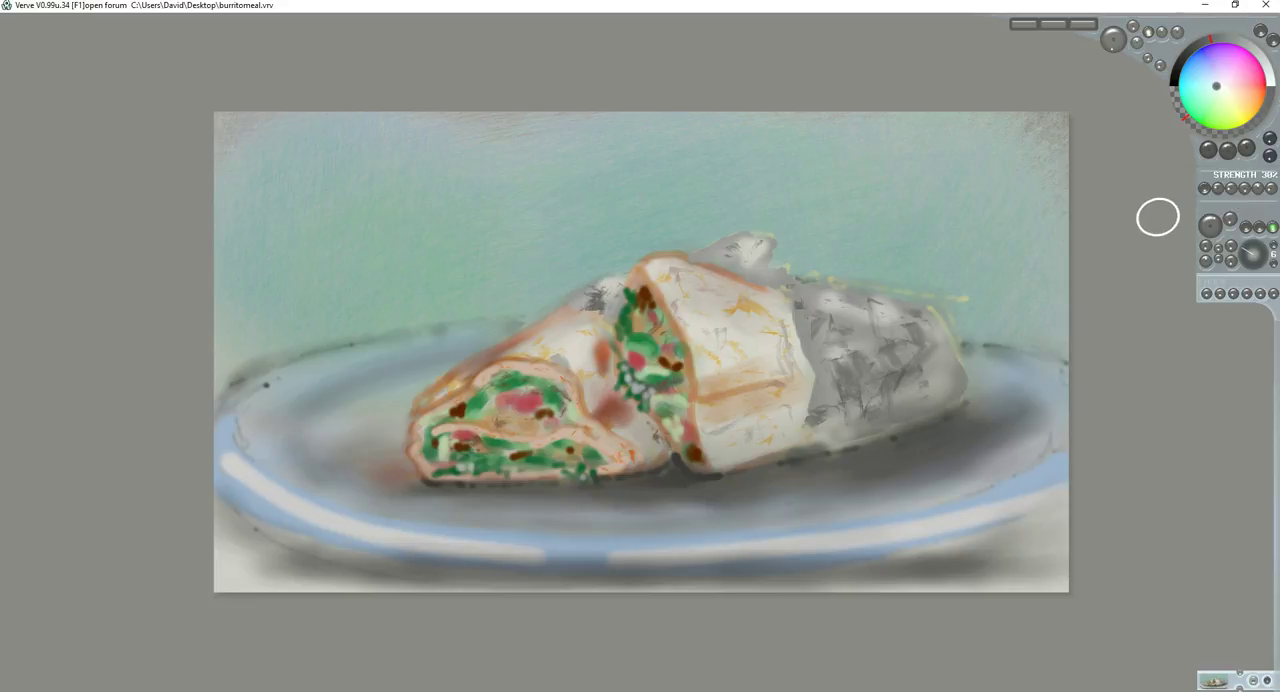
Outline the tortilla's upper edge and adjoining foil edge with dark strokes.
left_click(1174, 82)
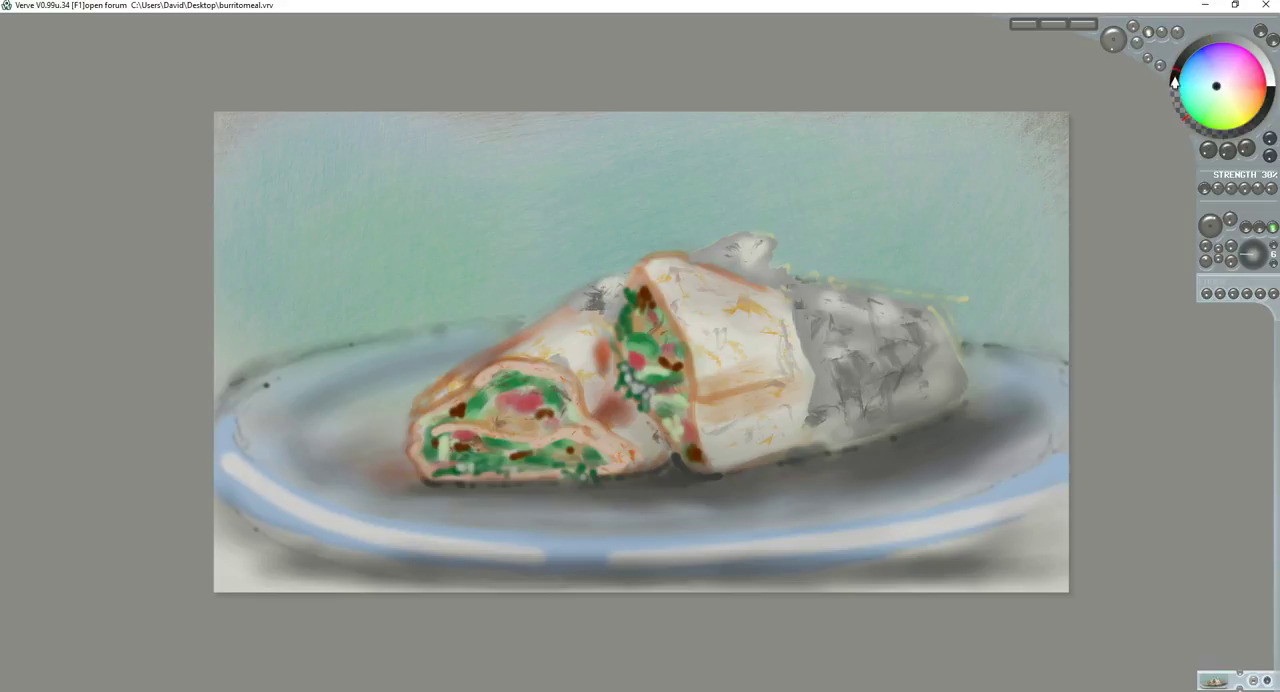
scroll(768, 306, "down", 5)
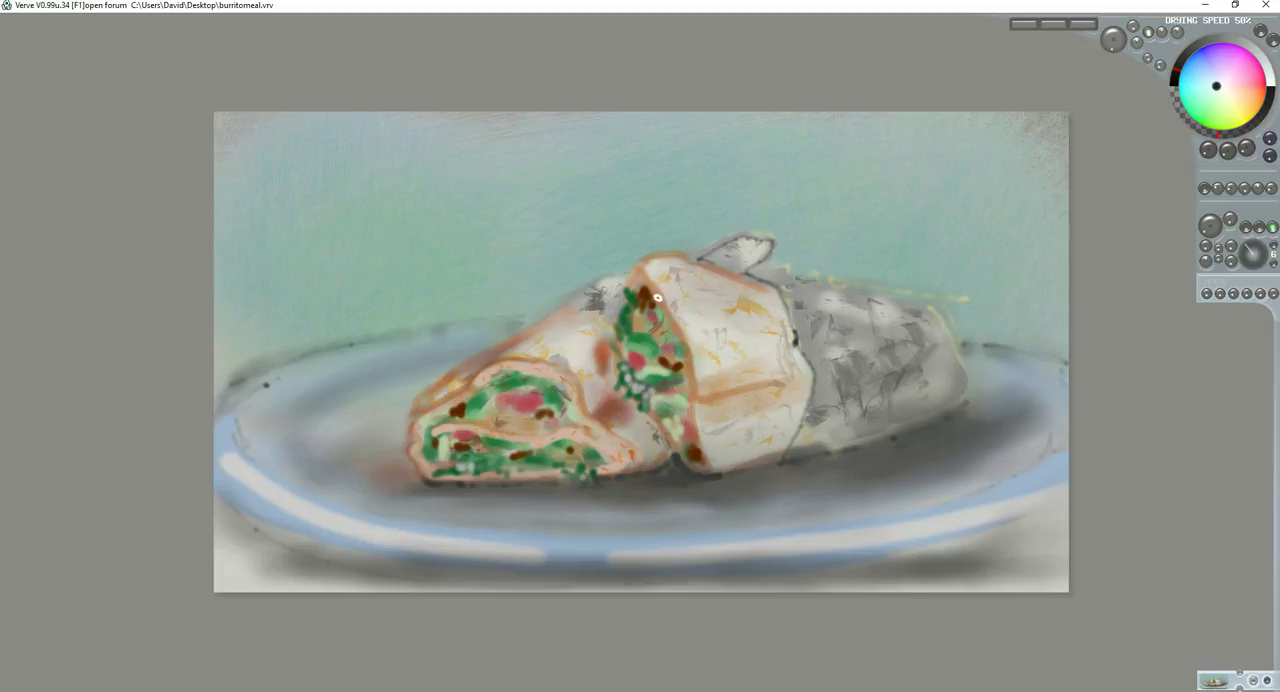
left_click_drag(635, 268, 570, 298)
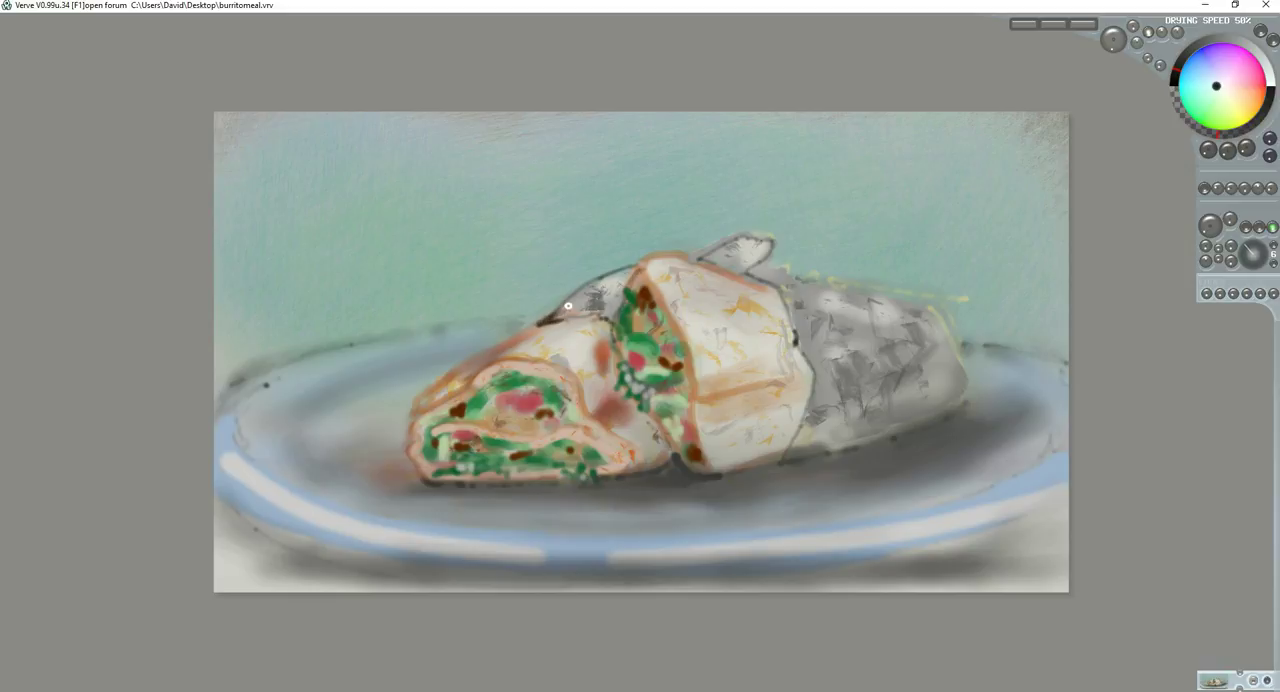
left_click_drag(558, 312, 582, 288)
left_click_drag(536, 328, 594, 318)
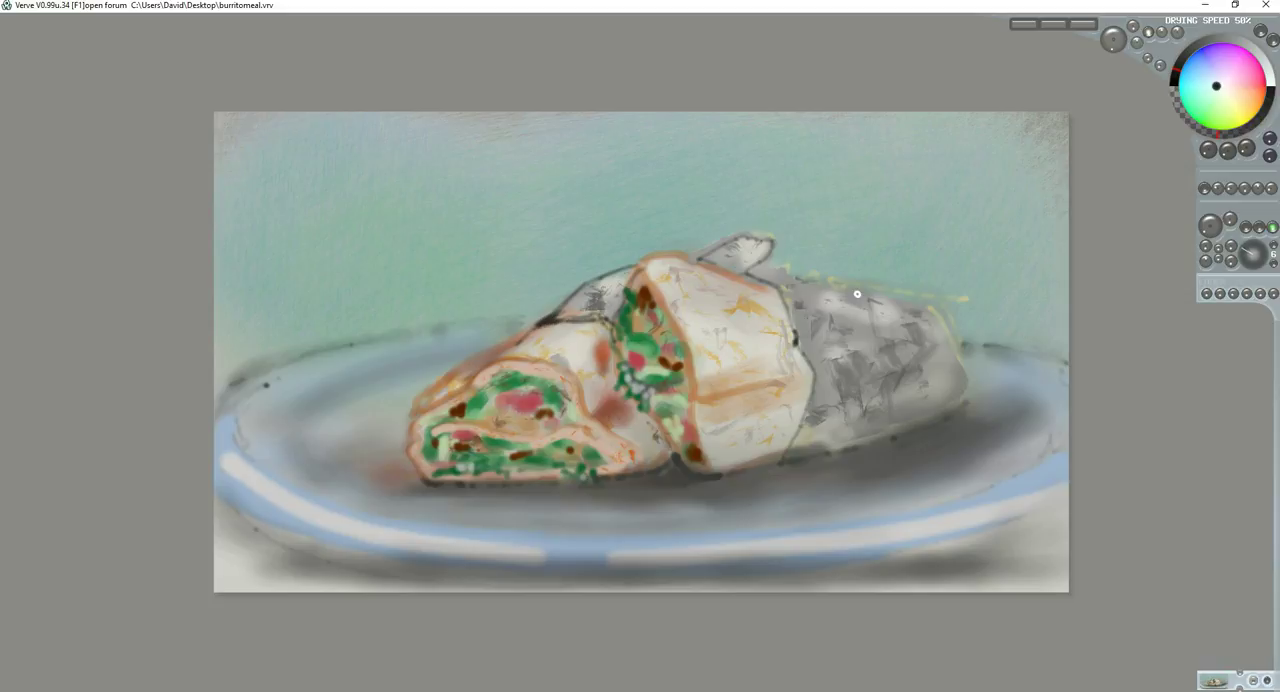